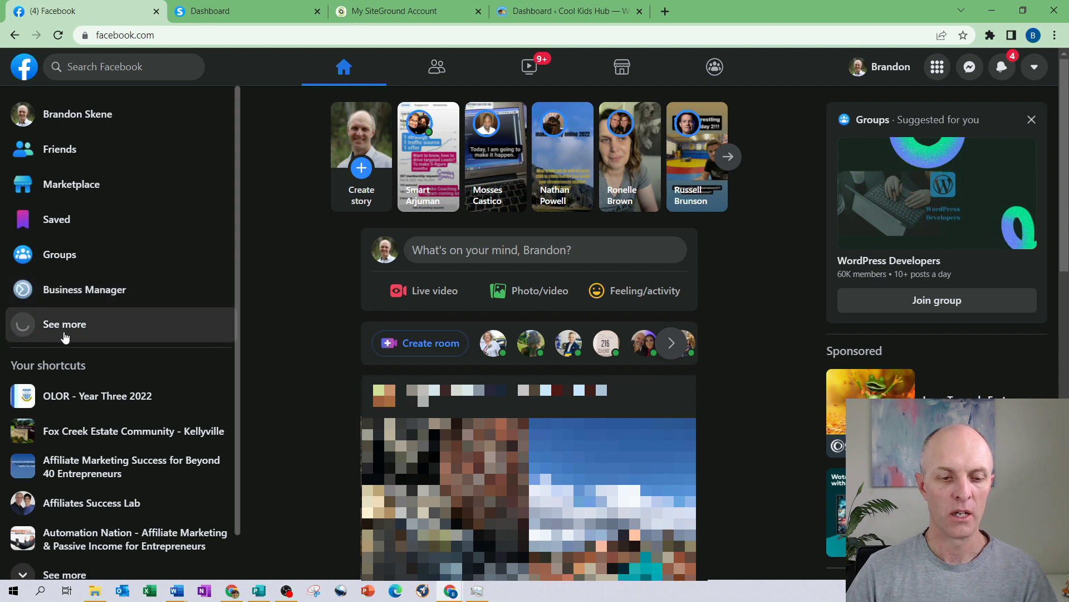
# Step: Expand the Facebook sidebar shortcuts and open Business Manager for Business Beyond 40
pyautogui.click(62, 333)
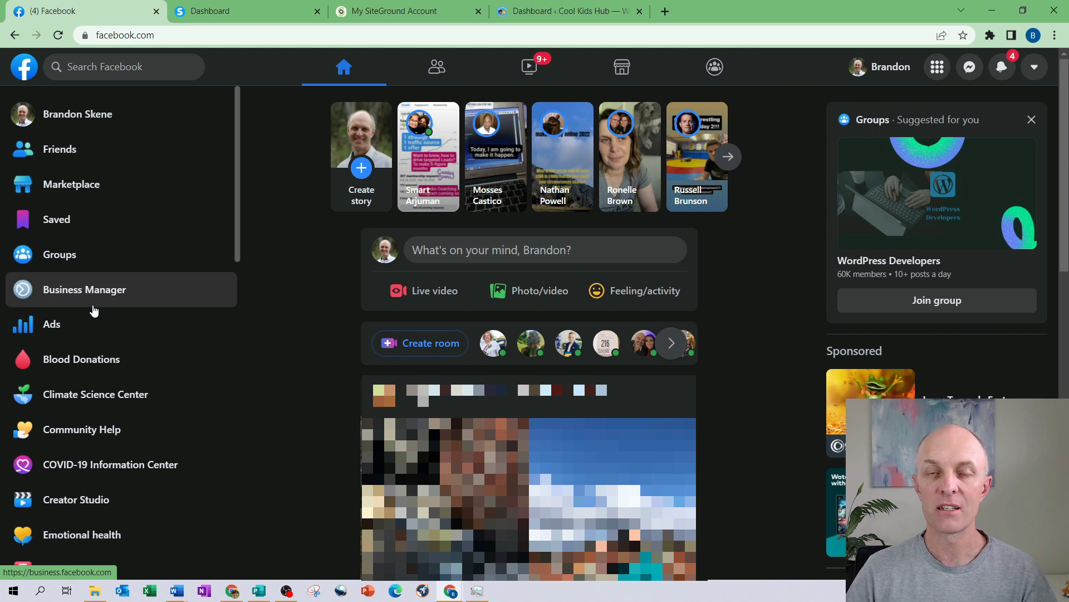
pyautogui.click(94, 311)
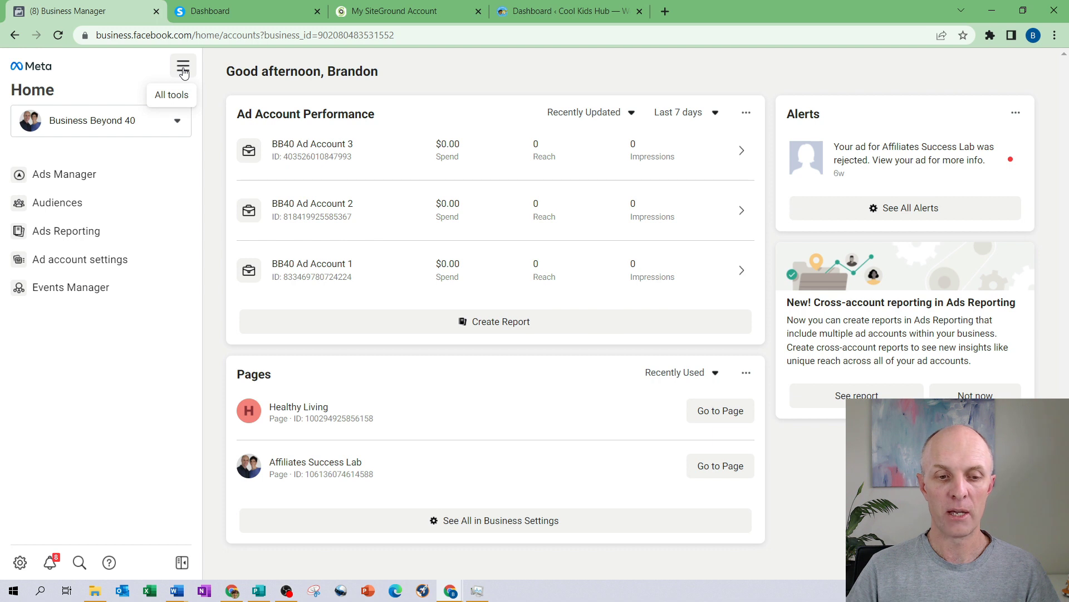
# Step: Go to Business settings > Data Sources > Pixels and start adding a new pixel
pyautogui.click(184, 68)
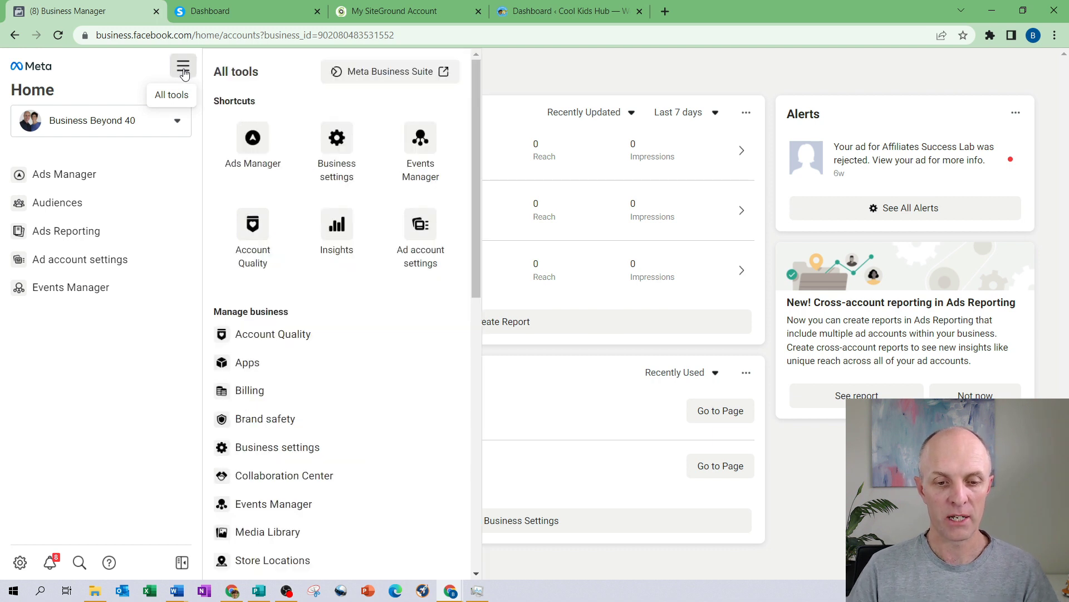
pyautogui.click(339, 151)
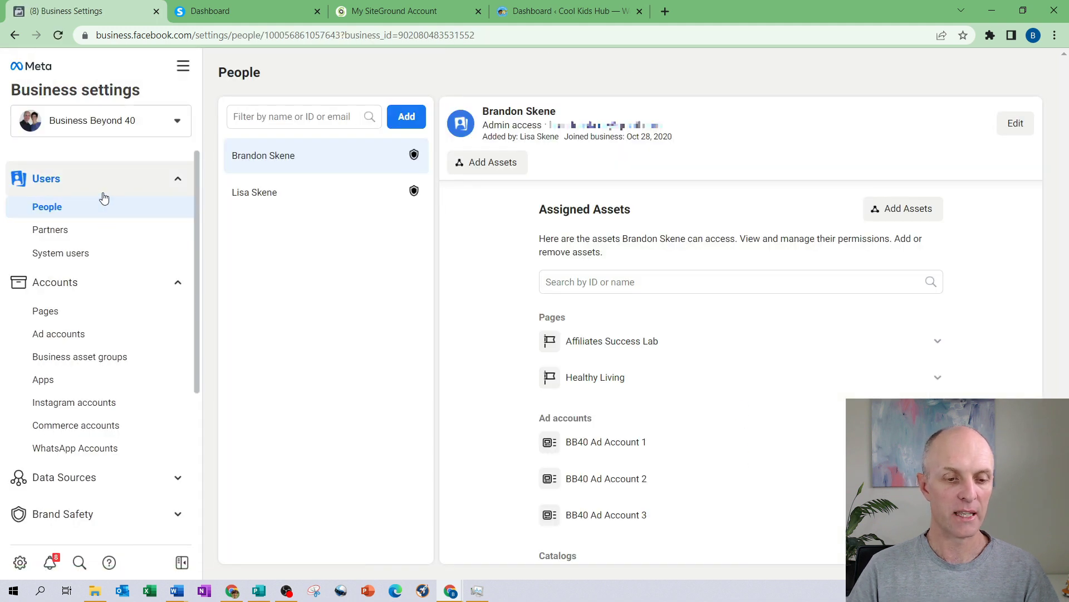
pyautogui.scroll(-1, 103, 199)
pyautogui.scroll(1, 95, 215)
pyautogui.scroll(-4, 87, 229)
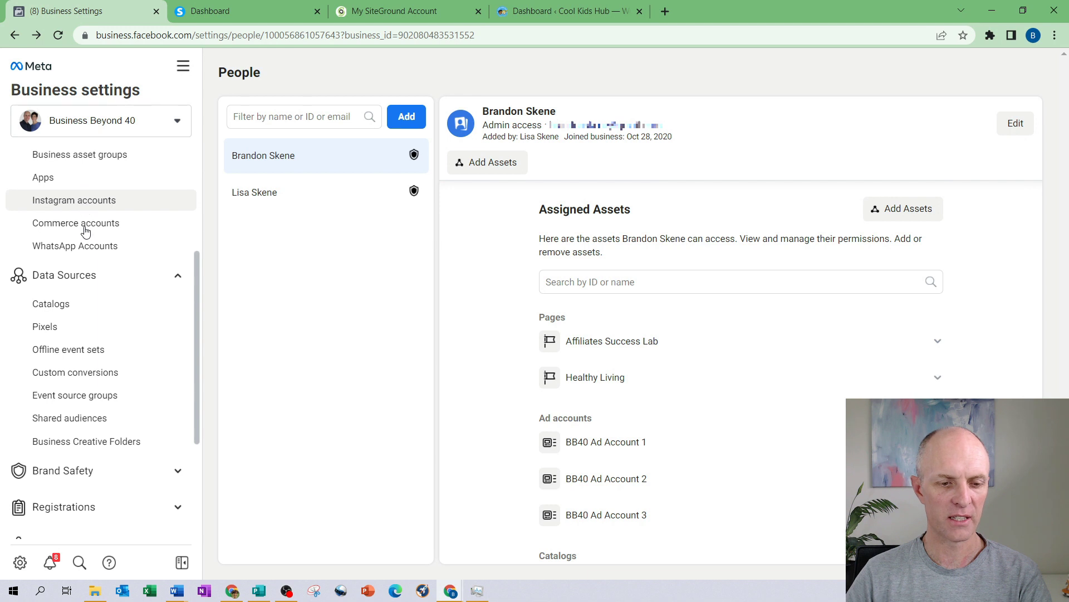
pyautogui.click(46, 327)
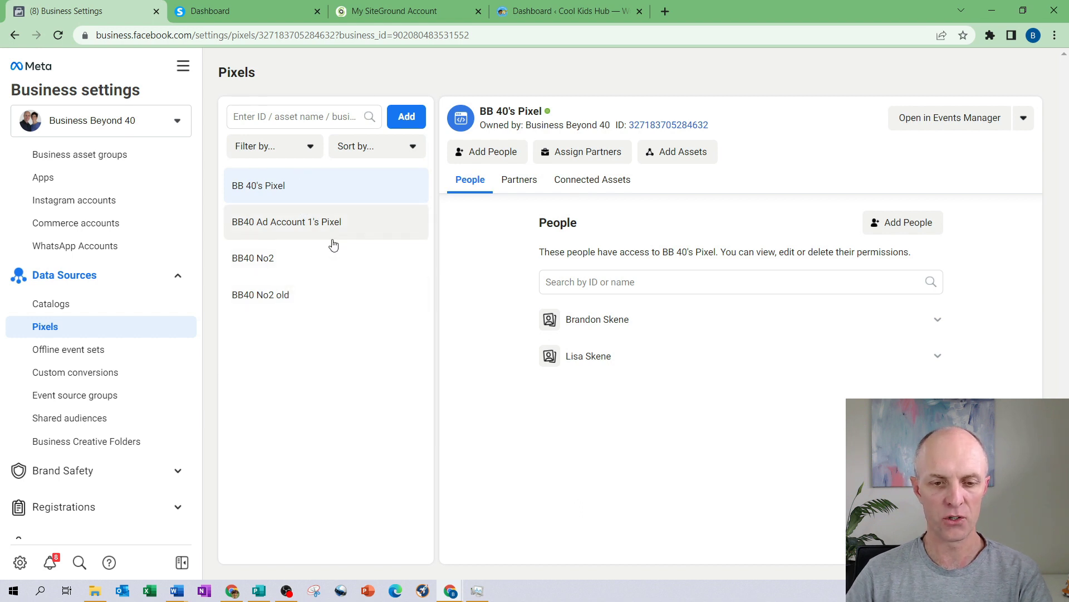
pyautogui.click(407, 119)
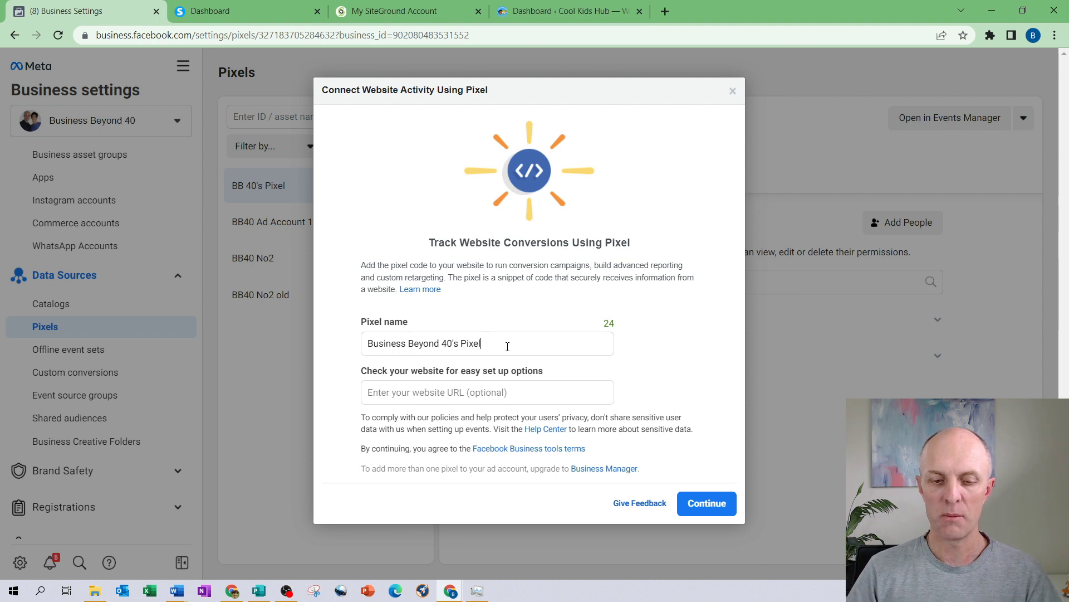
pyautogui.moveTo(507, 347); pyautogui.dragTo(330, 341)
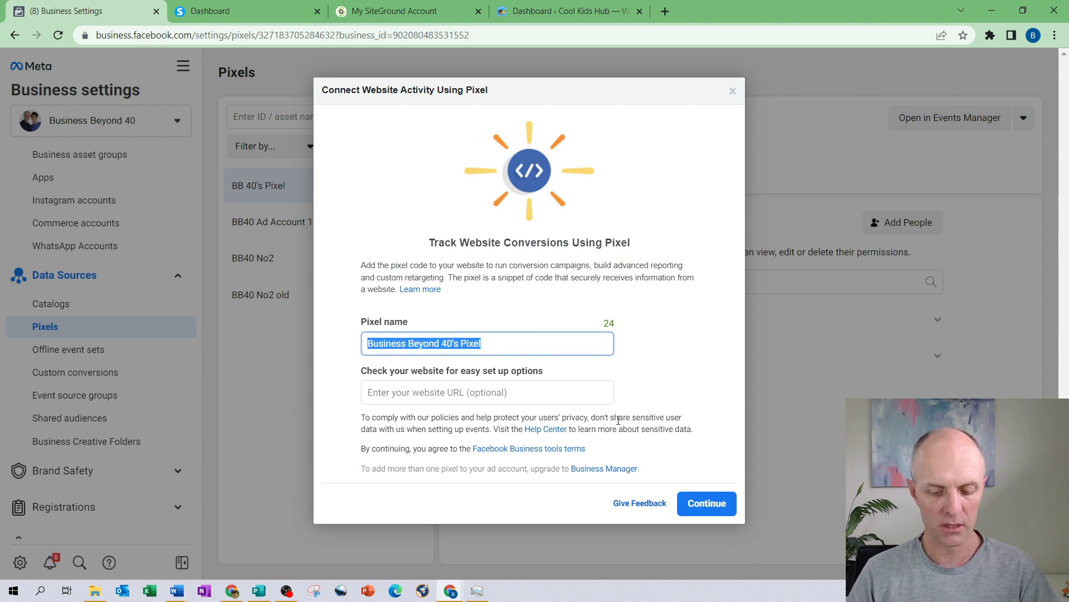
pyautogui.write('Affiliates Success LAB Pixel')
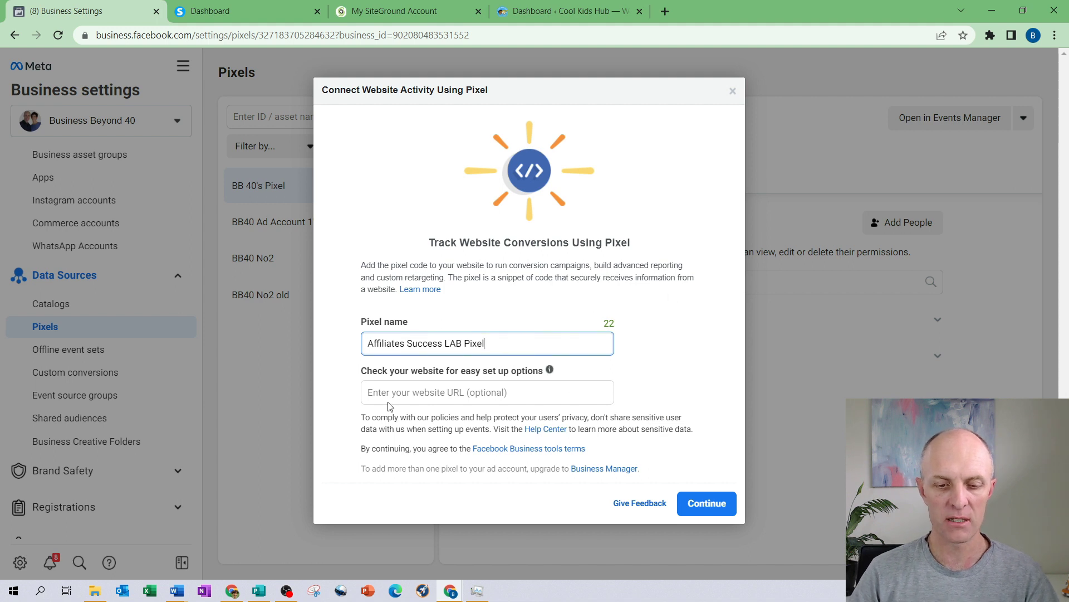
pyautogui.click(545, 378)
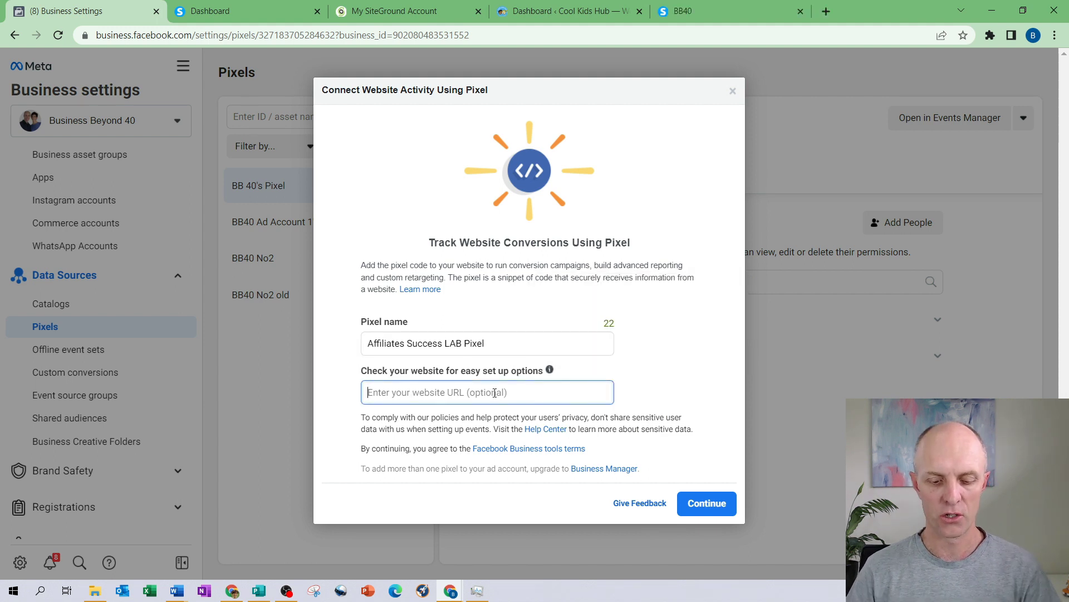
pyautogui.write('www.affiliatessuccesslab.com')
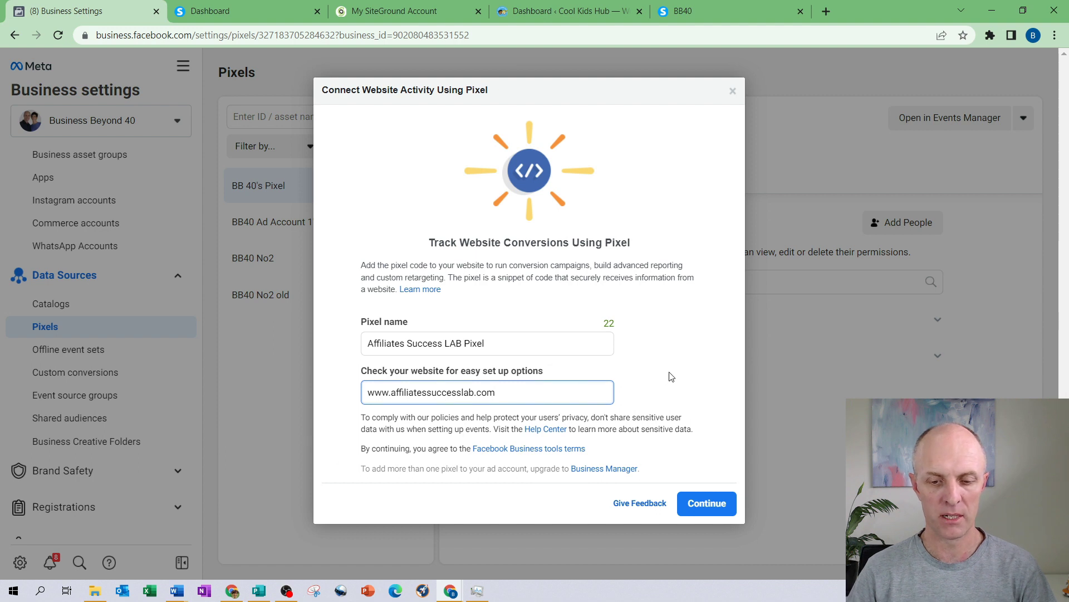
pyautogui.click(703, 504)
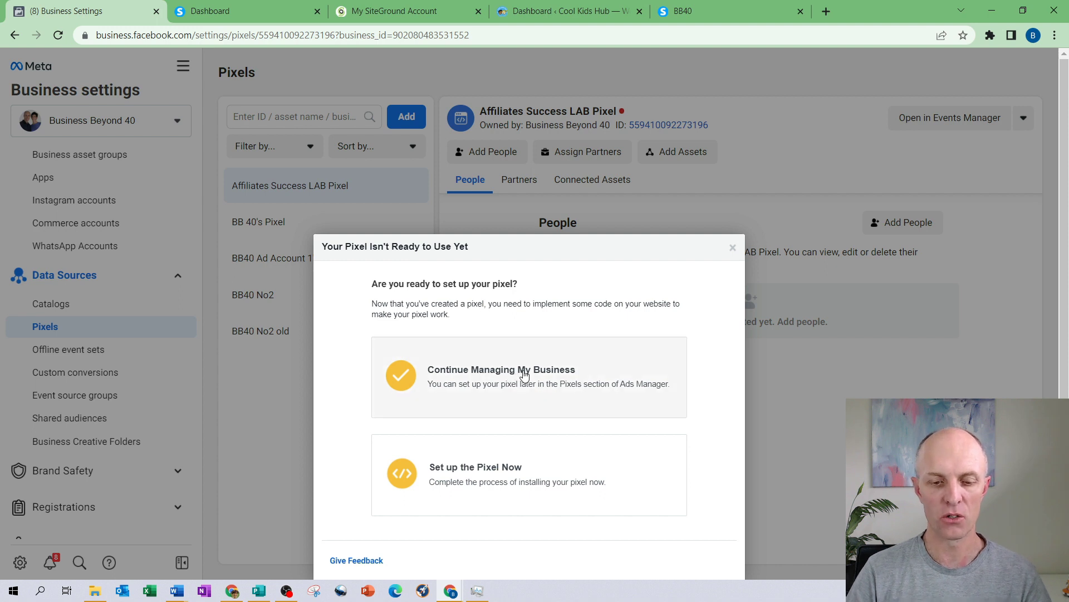
# Step: Choose to set up the pixel now by manually adding code, and copy the base code
pyautogui.click(490, 482)
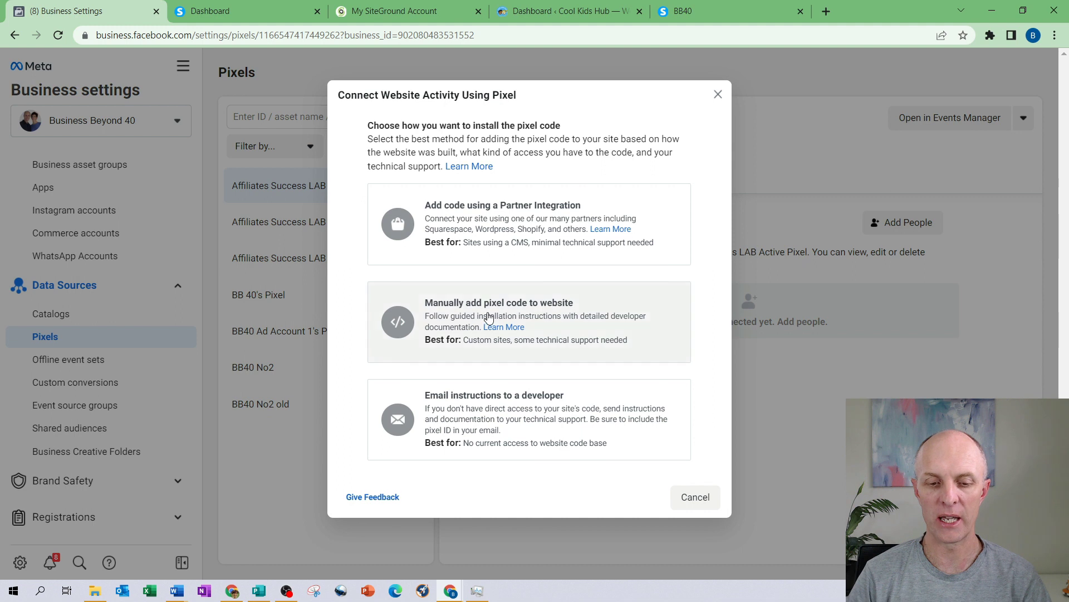
pyautogui.click(664, 311)
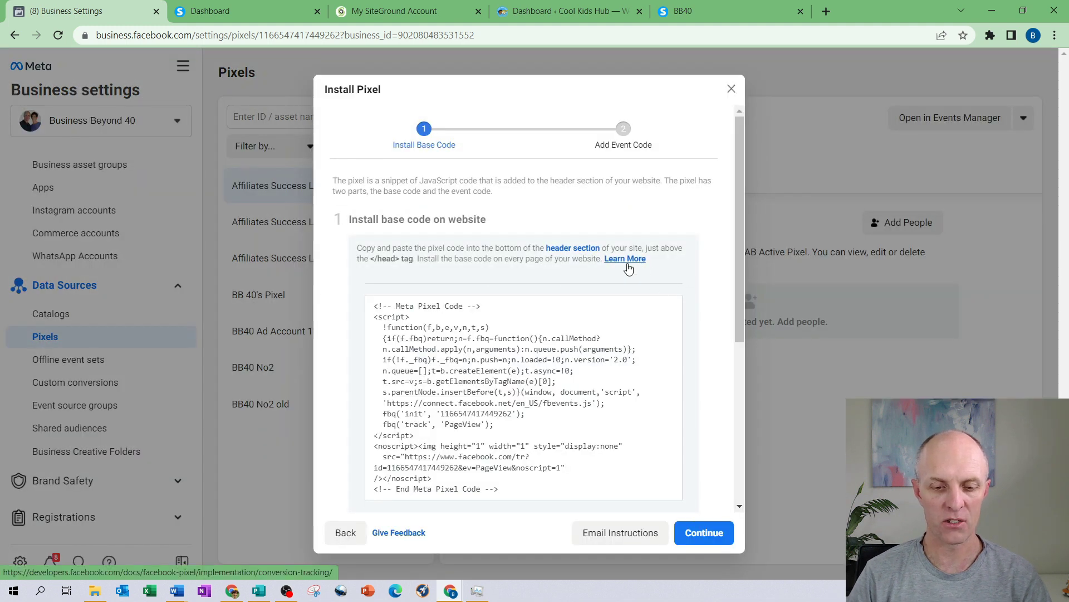
pyautogui.click(556, 310)
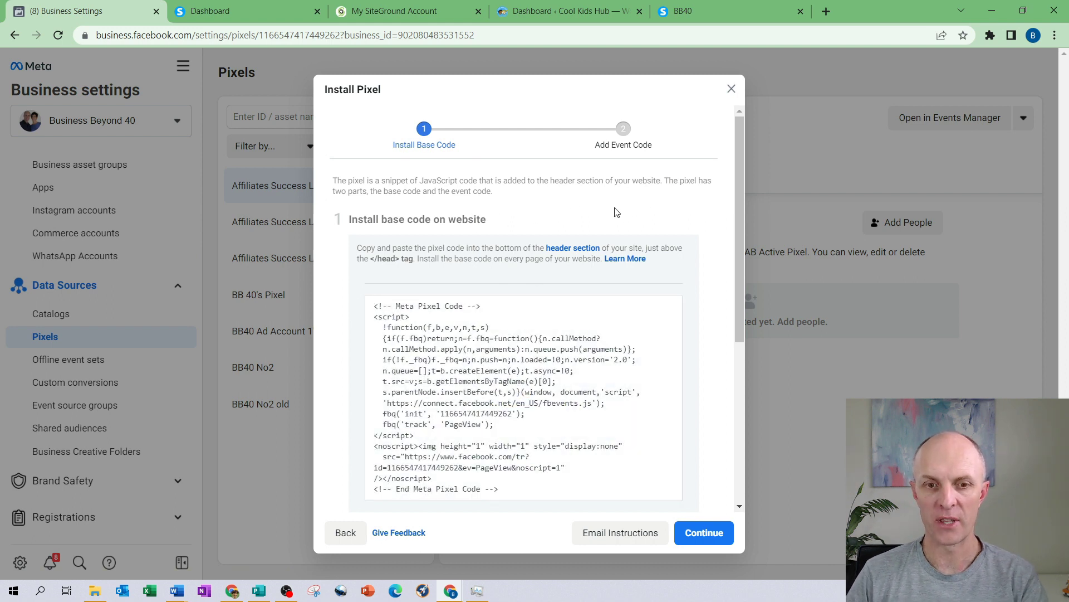
pyautogui.click(497, 385)
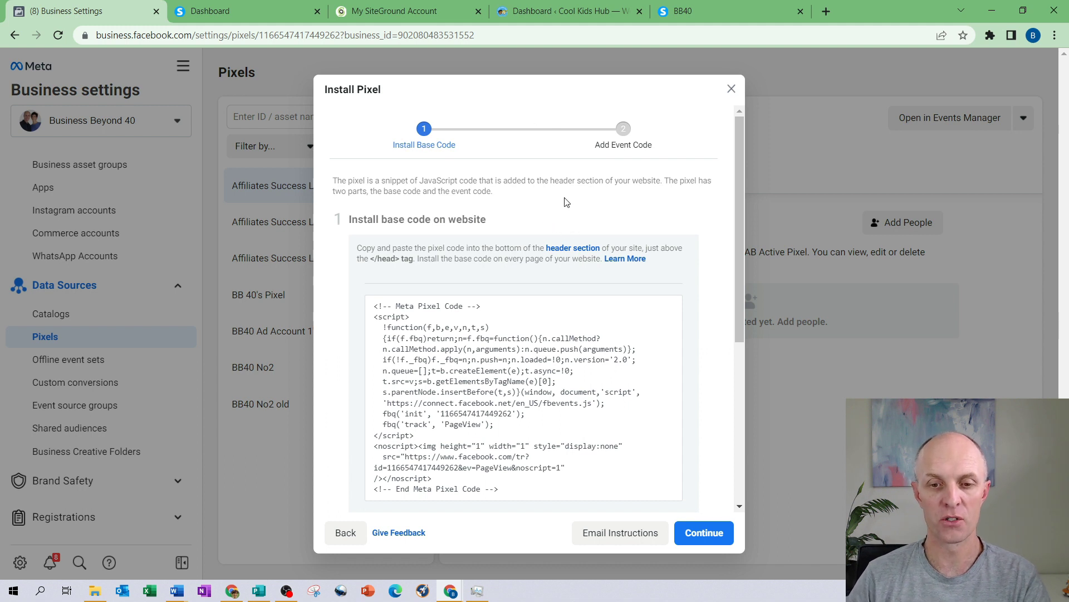
# Step: In systeme.io, open the Affiliates Success Lab blog layout for editing
pyautogui.click(257, 19)
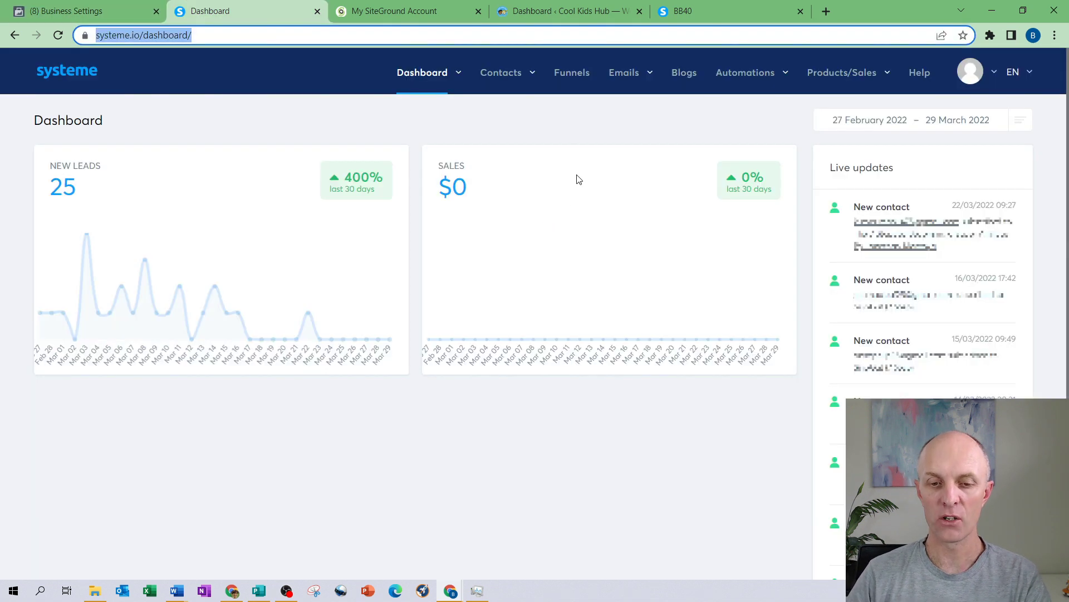
pyautogui.click(688, 73)
pyautogui.click(123, 240)
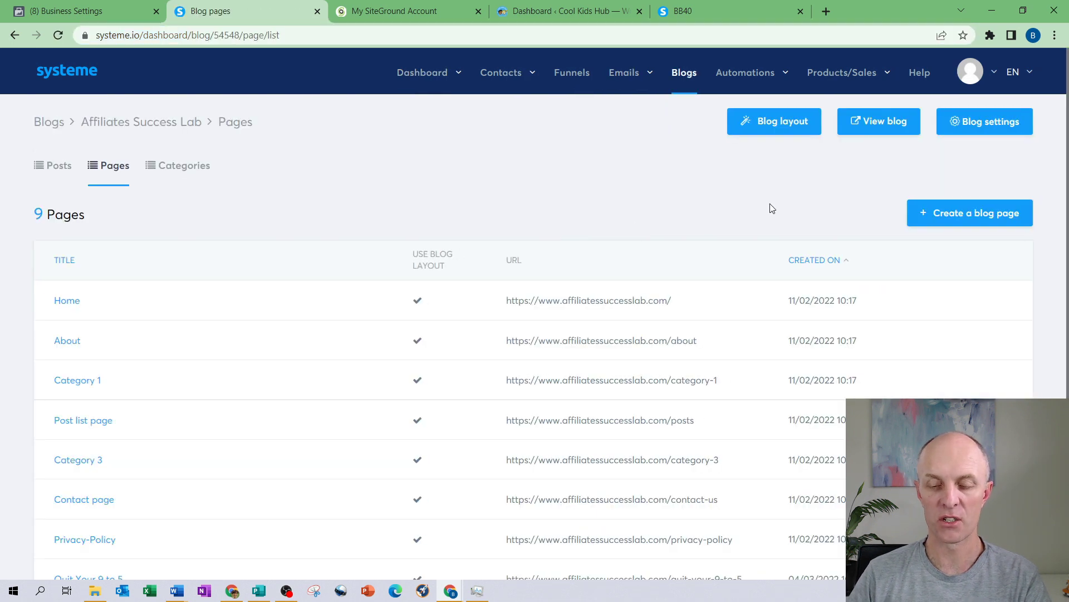
pyautogui.click(777, 130)
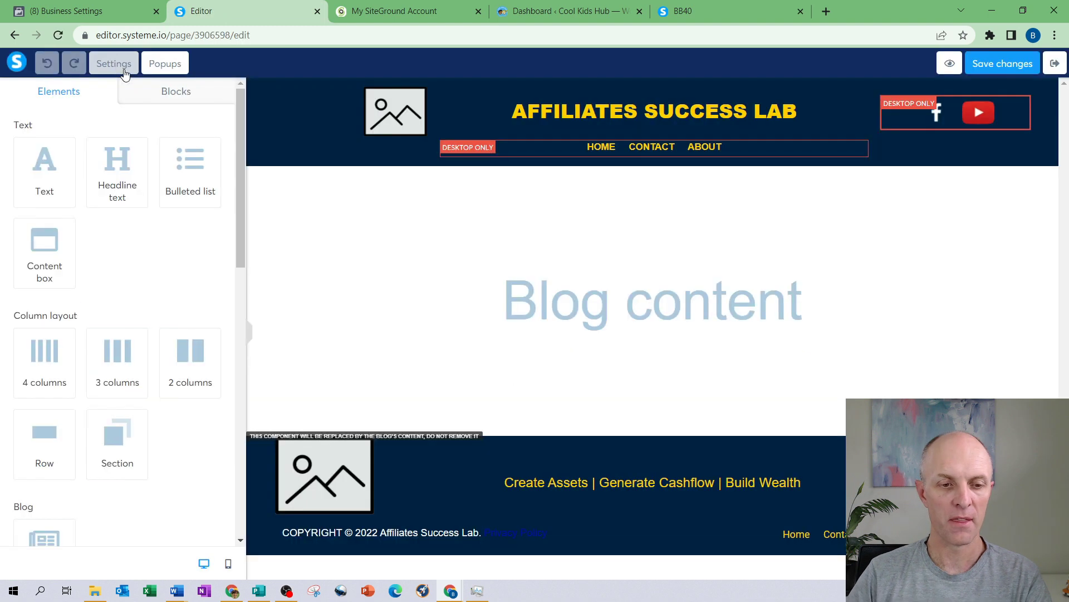
# Step: Paste the Meta Pixel code into the blog layout's header code and save the changes
pyautogui.click(111, 66)
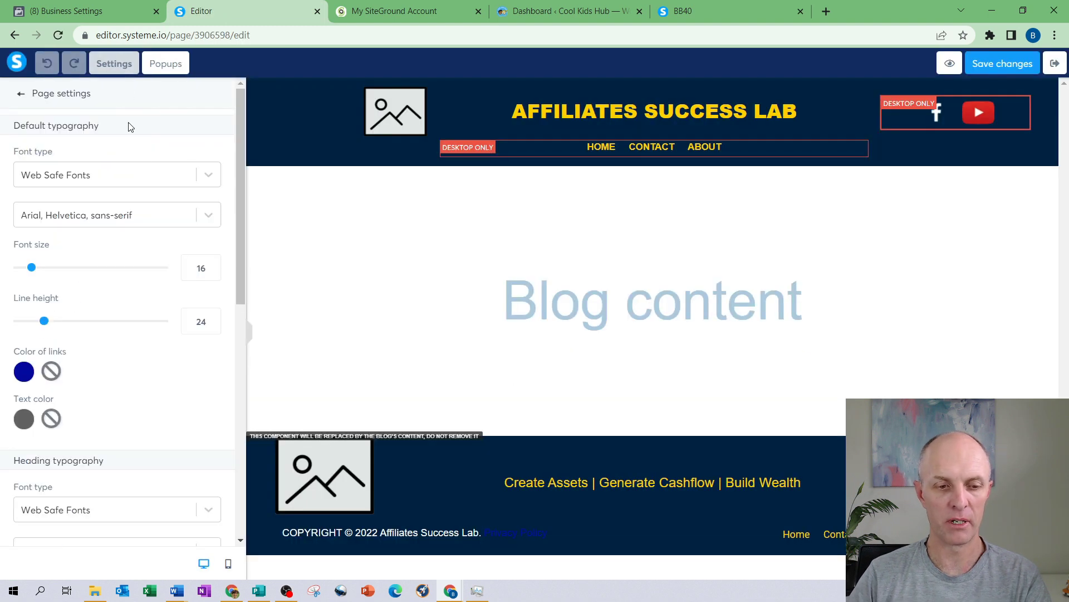
pyautogui.scroll(-6, 173, 151)
pyautogui.scroll(-2, 169, 173)
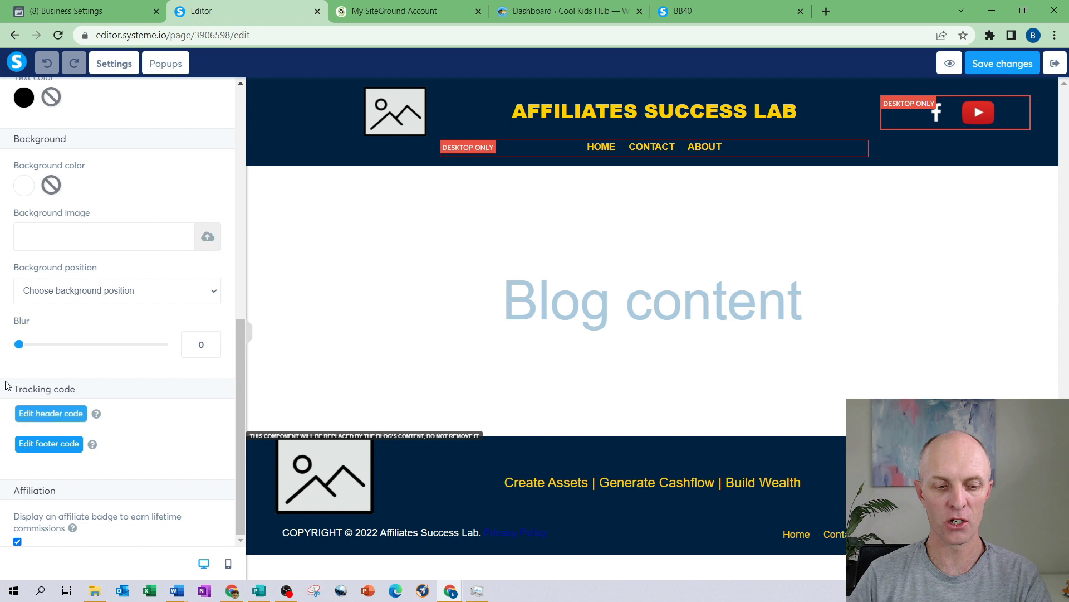
pyautogui.click(52, 415)
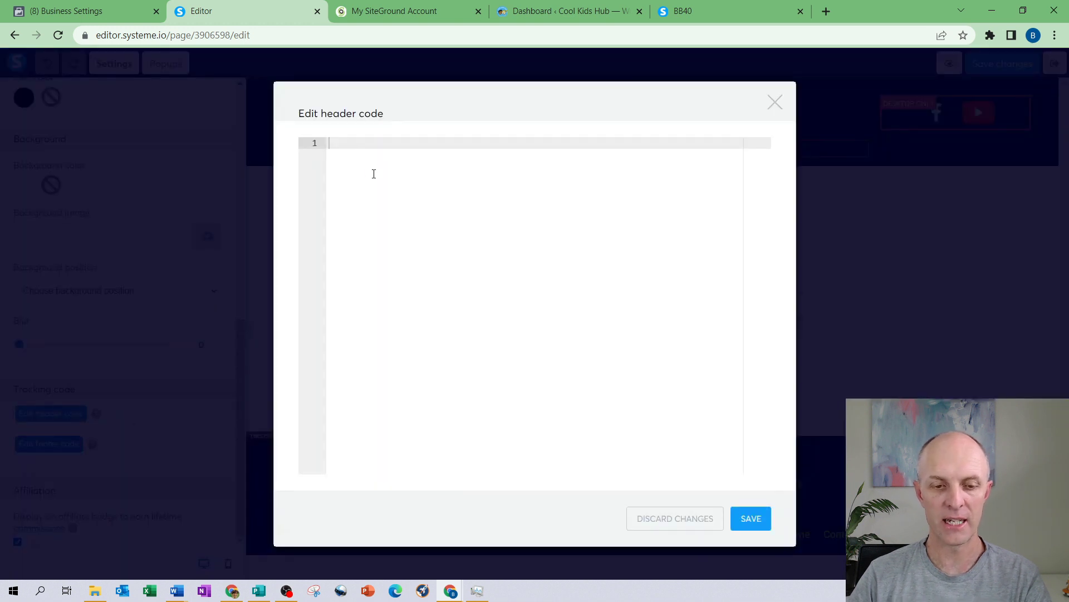
pyautogui.hotkey('ctrl', 'v')
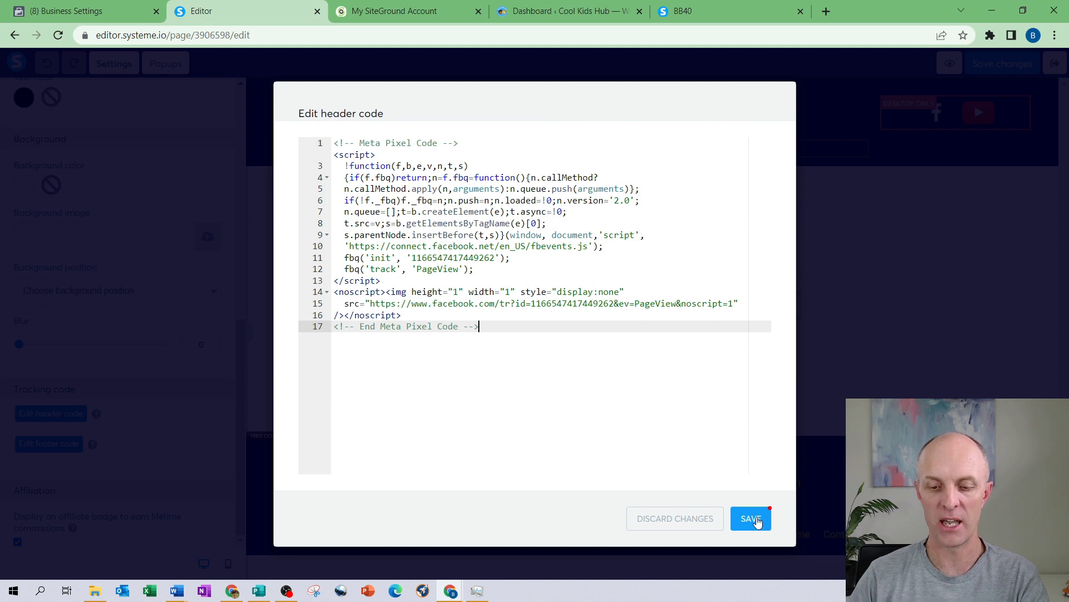
pyautogui.press('Escape')
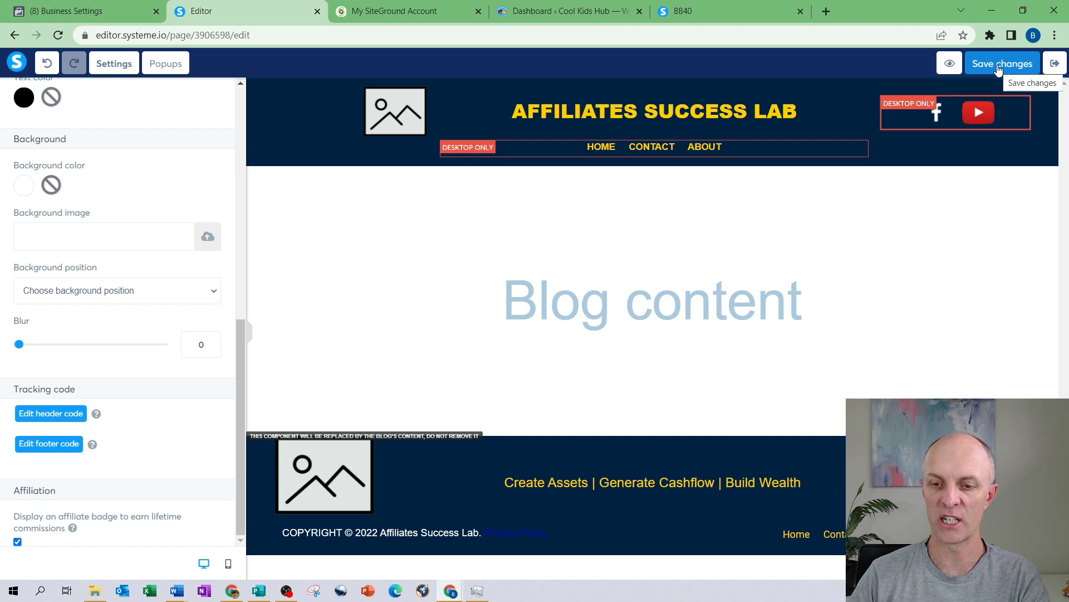
pyautogui.click(998, 69)
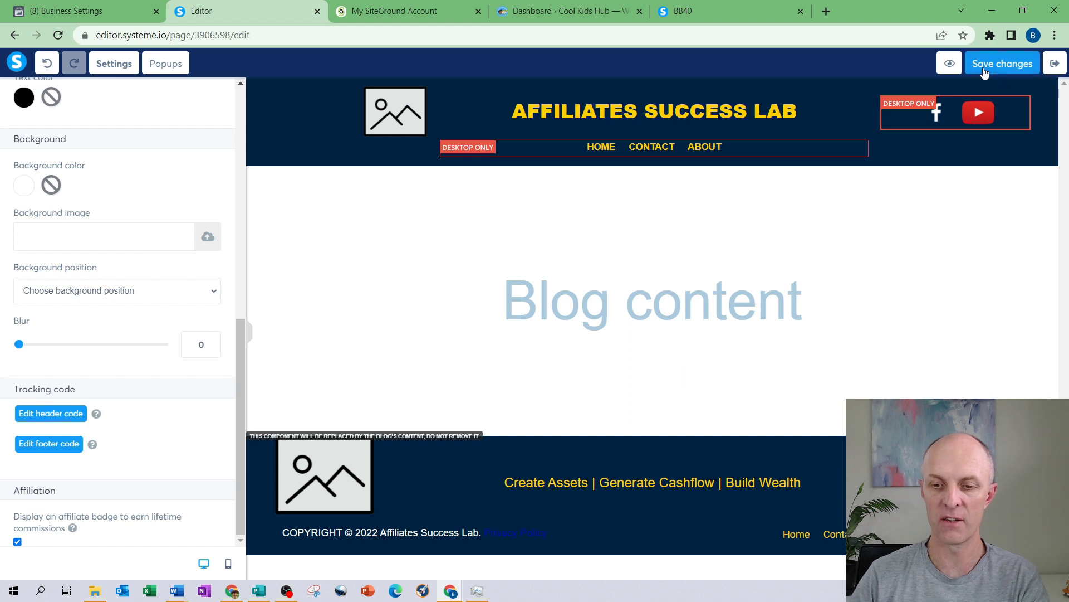
pyautogui.press('F5')
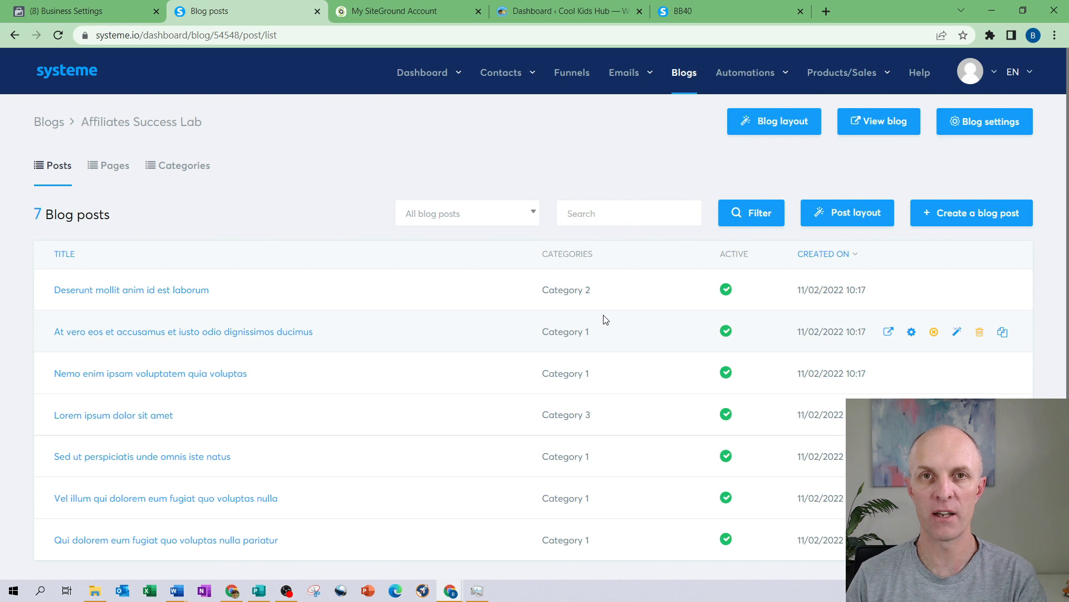
# Step: Open the Affiliates Success Lab blog's Home page in the page editor
pyautogui.click(103, 165)
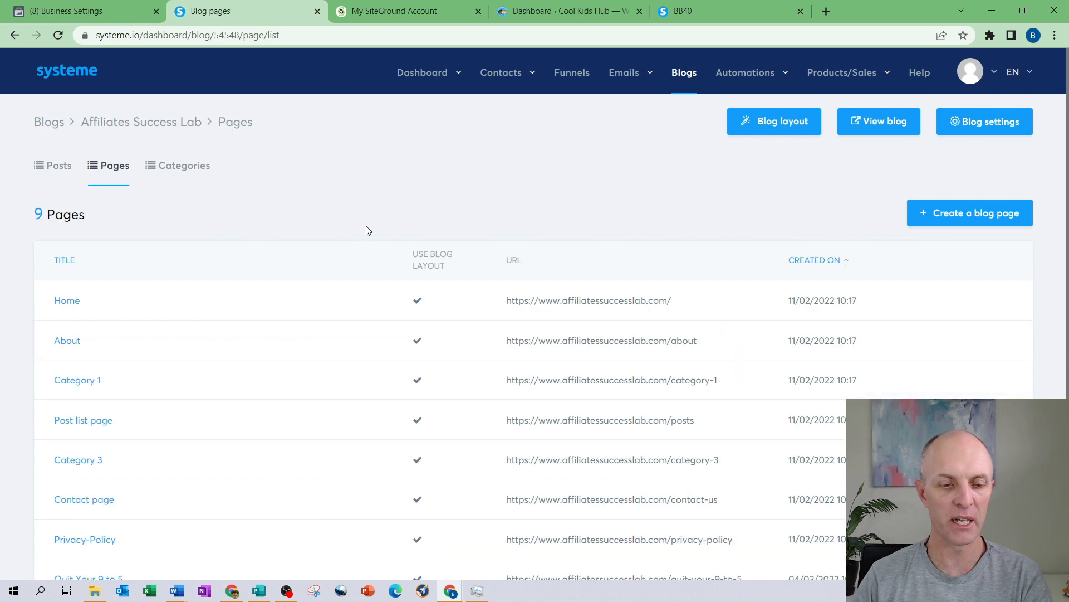
pyautogui.click(69, 303)
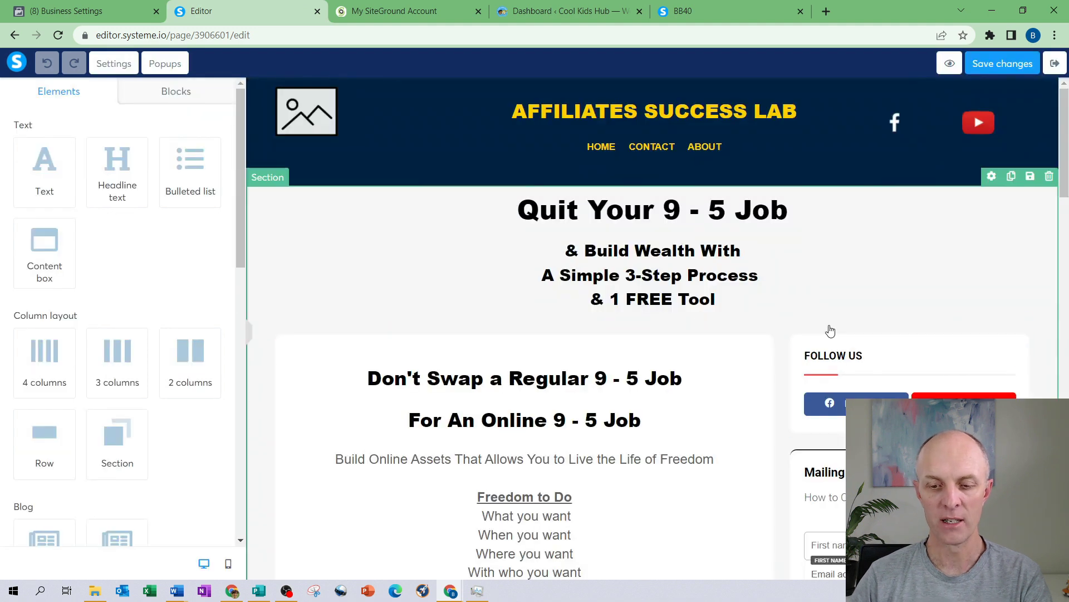
pyautogui.scroll(-2, 852, 358)
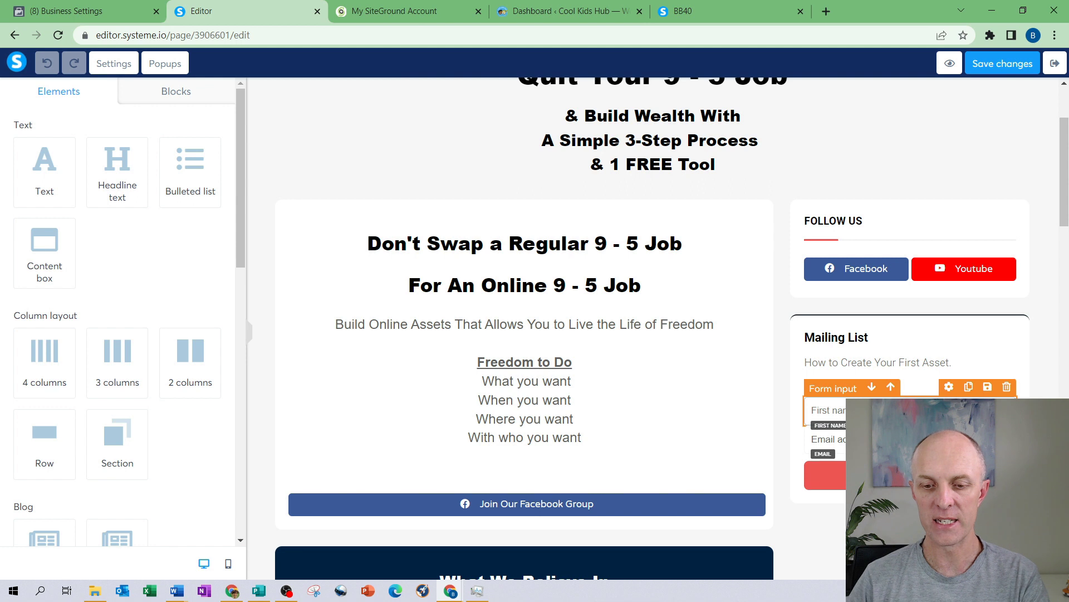
pyautogui.scroll(3, 947, 268)
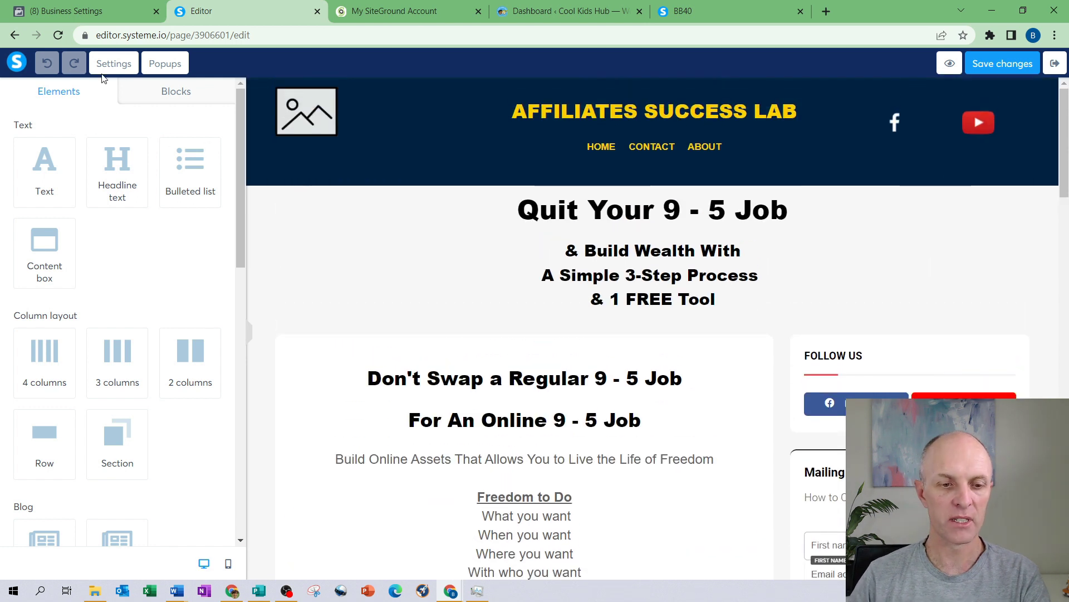
# Step: Paste the pixel code after the meta tag in the Home page header, save, and exit
pyautogui.click(110, 65)
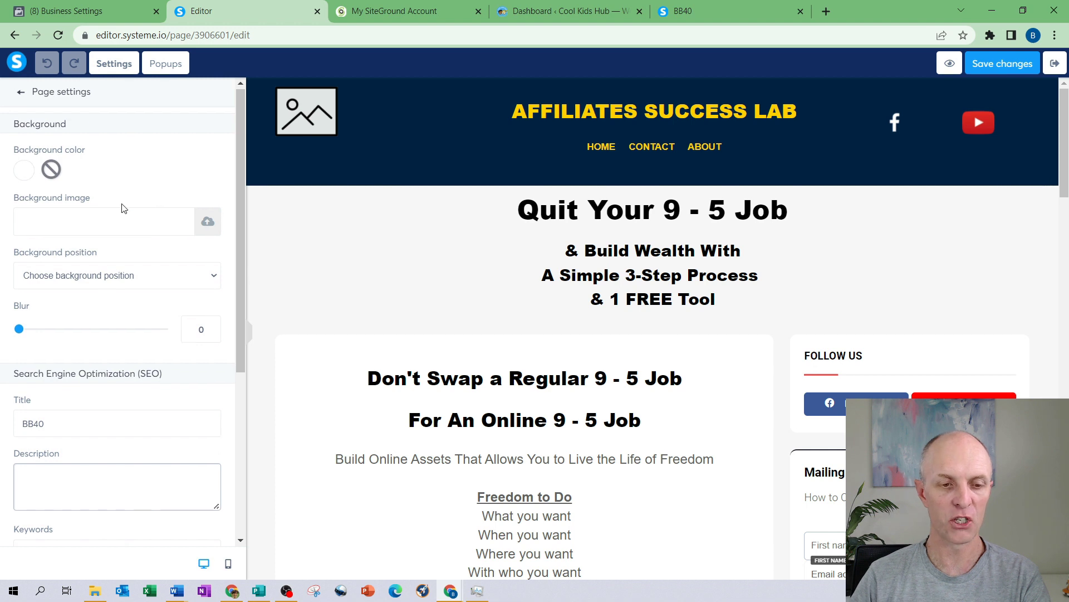
pyautogui.scroll(-5, 122, 220)
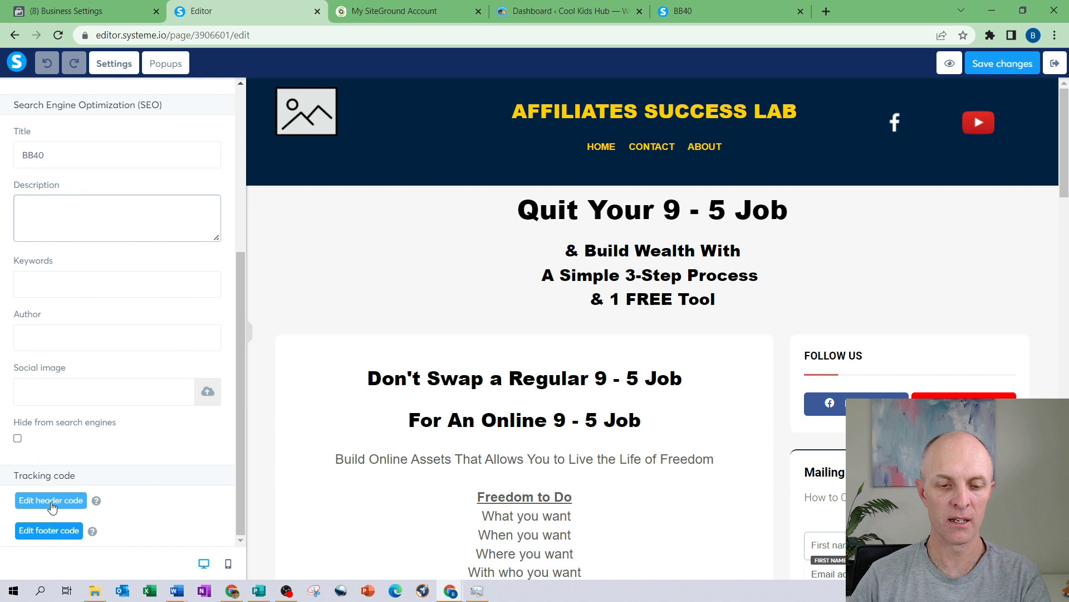
pyautogui.click(52, 503)
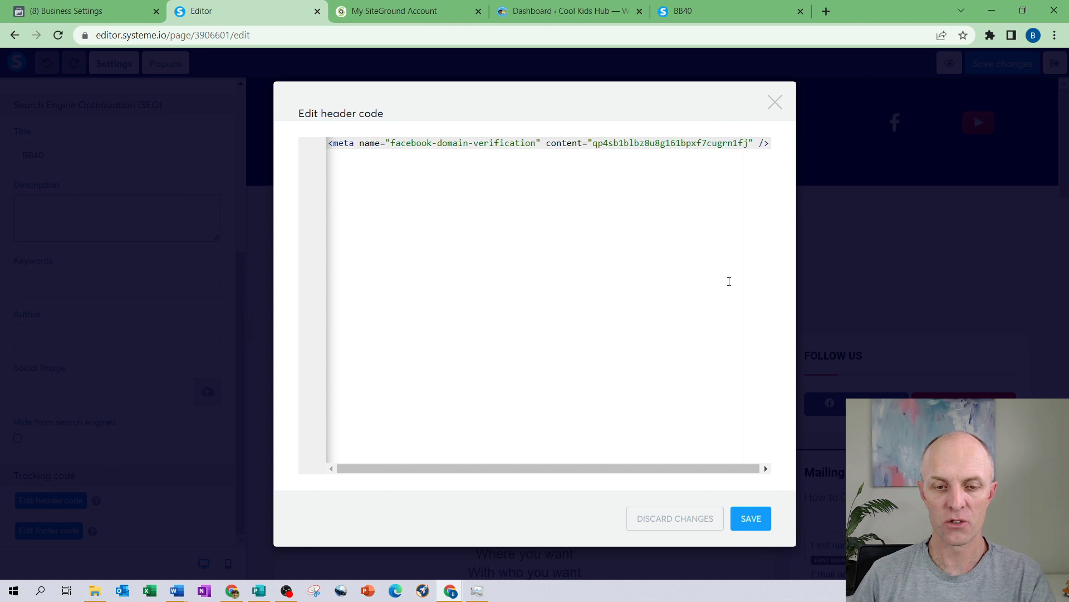
pyautogui.press('Return')
pyautogui.hotkey('ctrl', 'v')
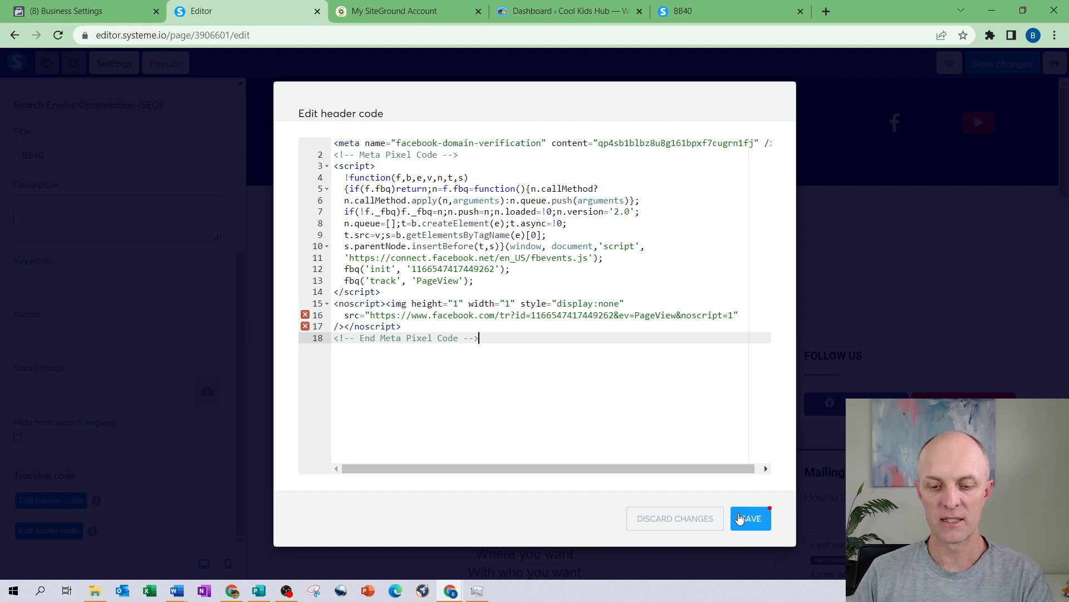
pyautogui.click(741, 518)
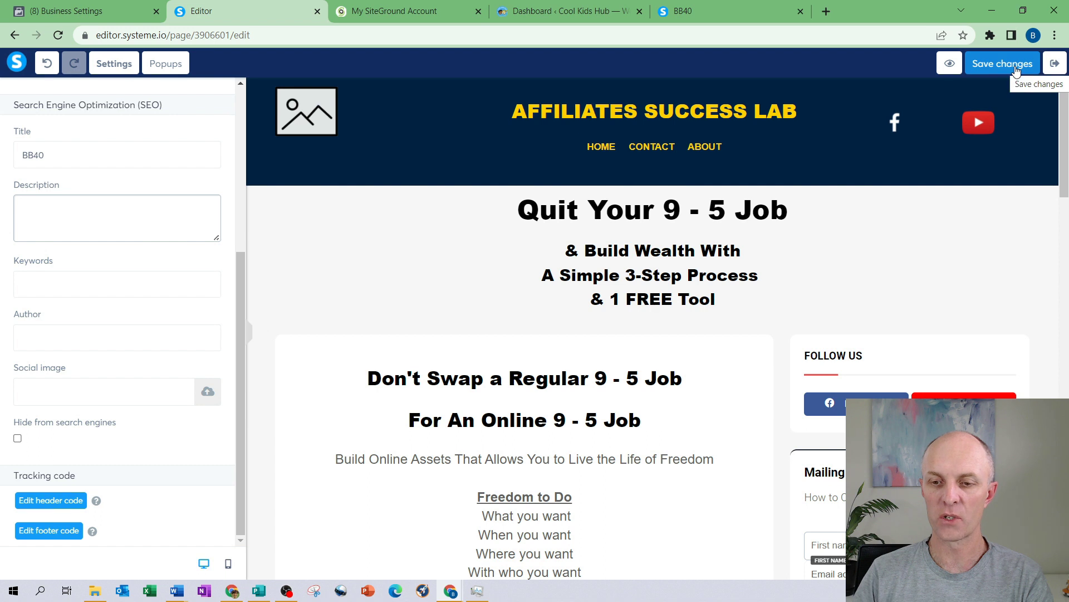
pyautogui.click(1017, 67)
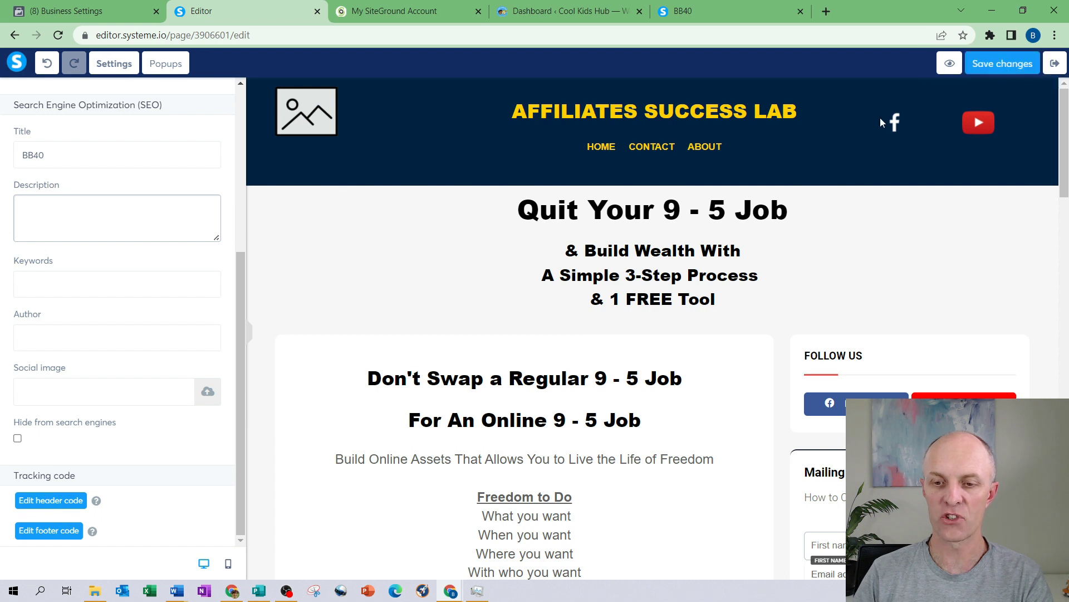
pyautogui.click(1054, 64)
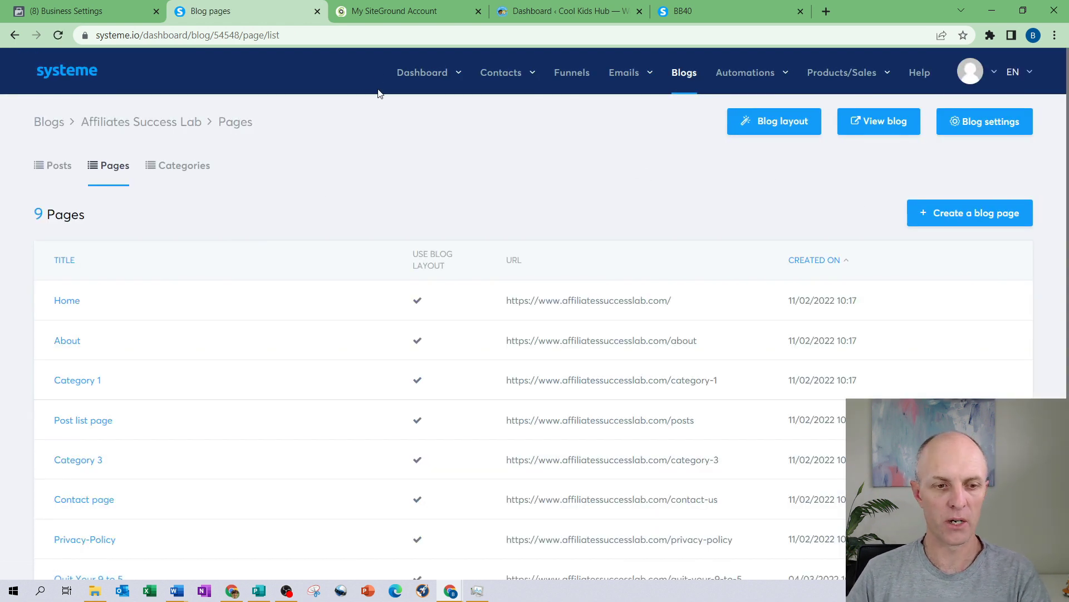
# Step: Send test traffic to affiliatessuccesslab.com from the Install Pixel dialog
pyautogui.click(86, 16)
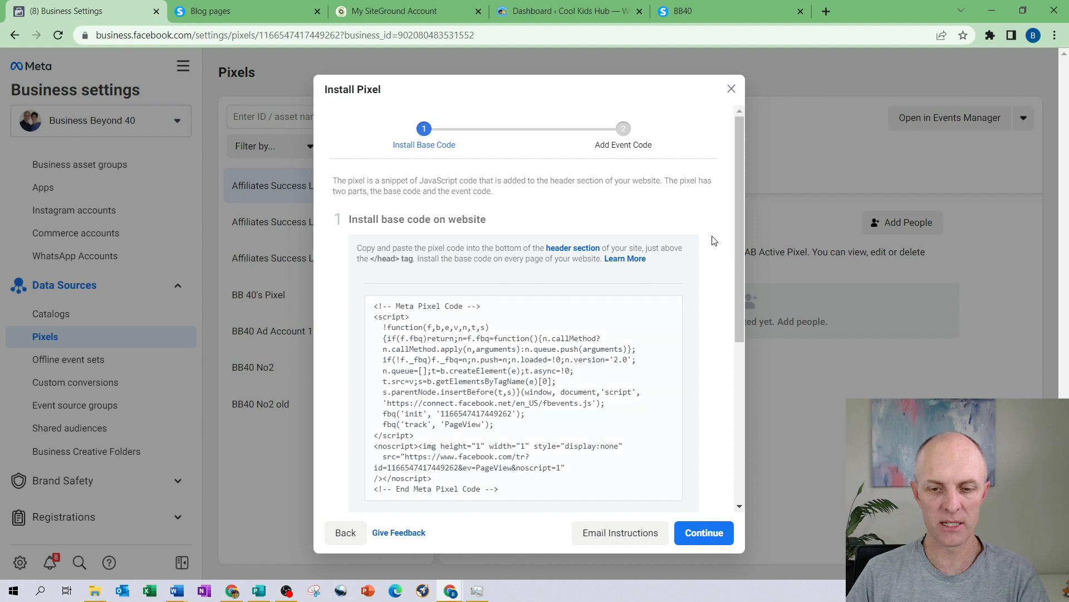
pyautogui.scroll(-5, 703, 225)
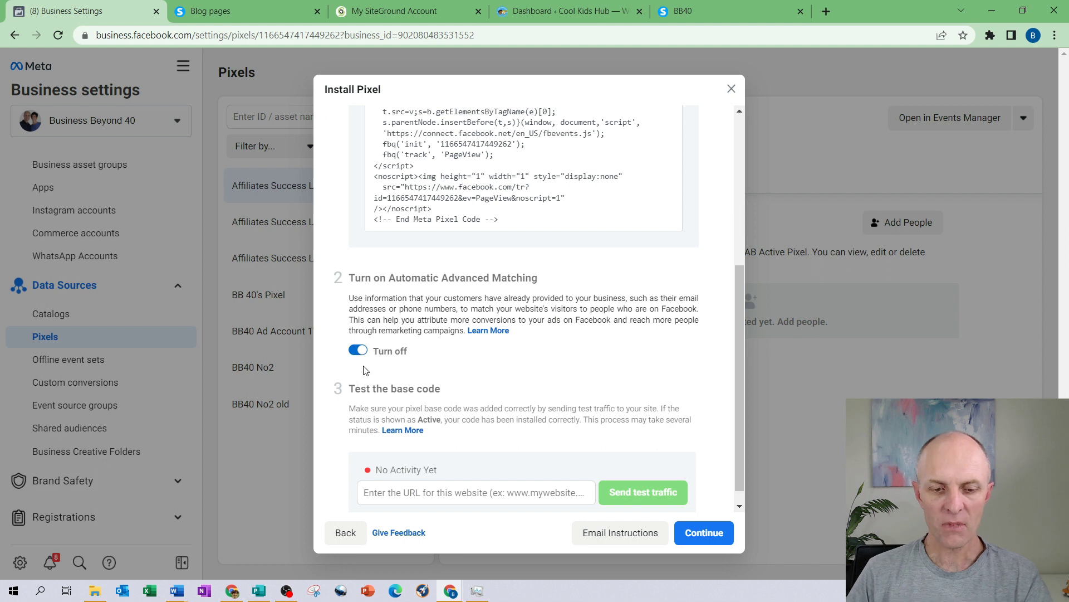
pyautogui.scroll(-1, 491, 323)
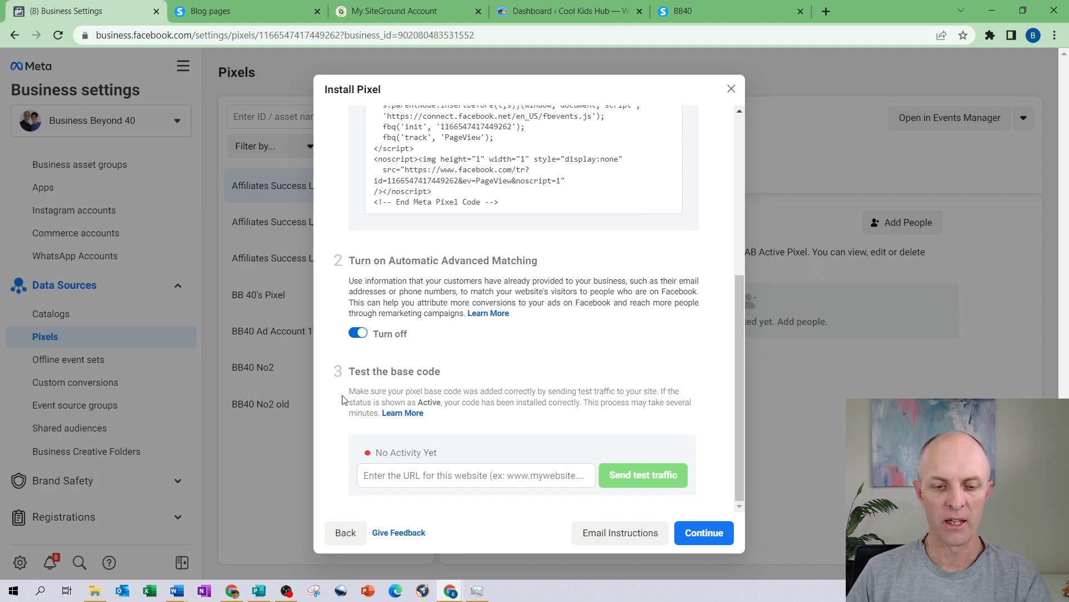
pyautogui.click(426, 476)
pyautogui.write('www.affiliatessuccesslab.com')
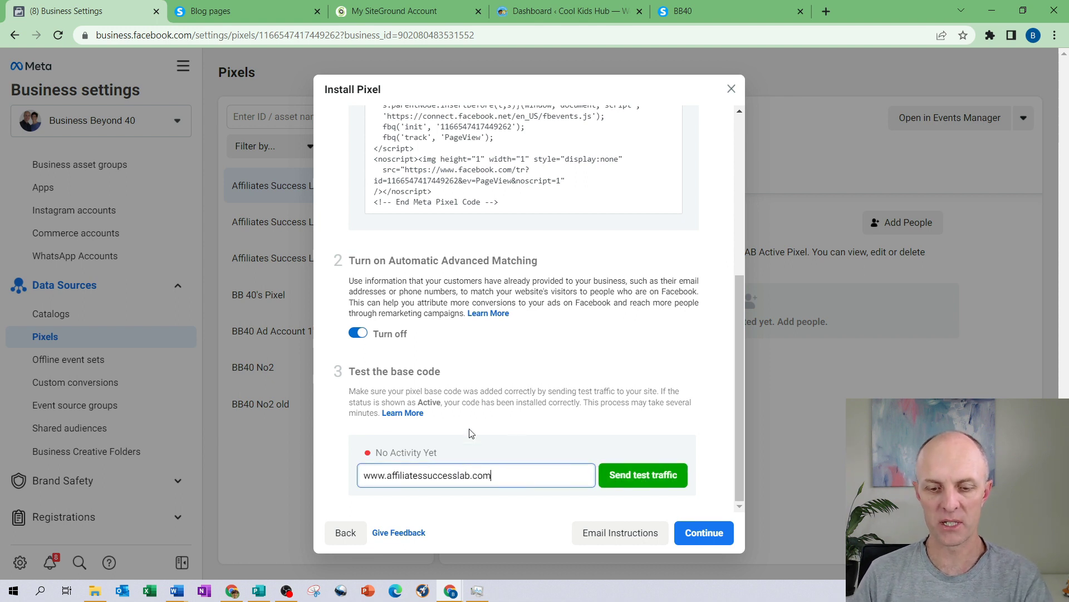
pyautogui.click(633, 472)
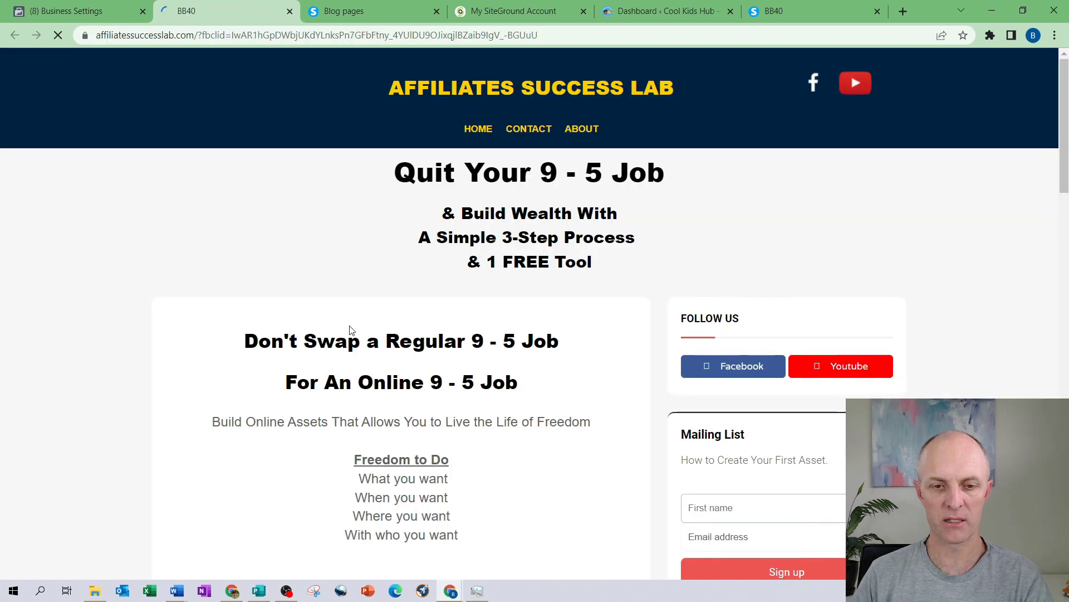
# Step: With the pixel status Active, copy its base code and go to the WordPress dashboard
pyautogui.click(82, 10)
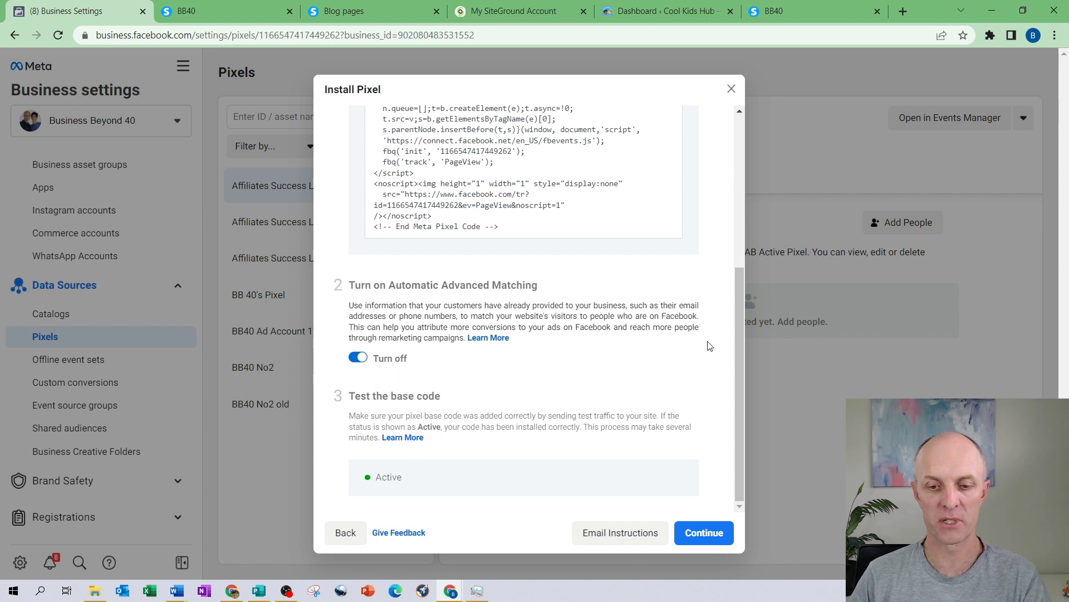
pyautogui.scroll(10, 738, 369)
pyautogui.click(488, 390)
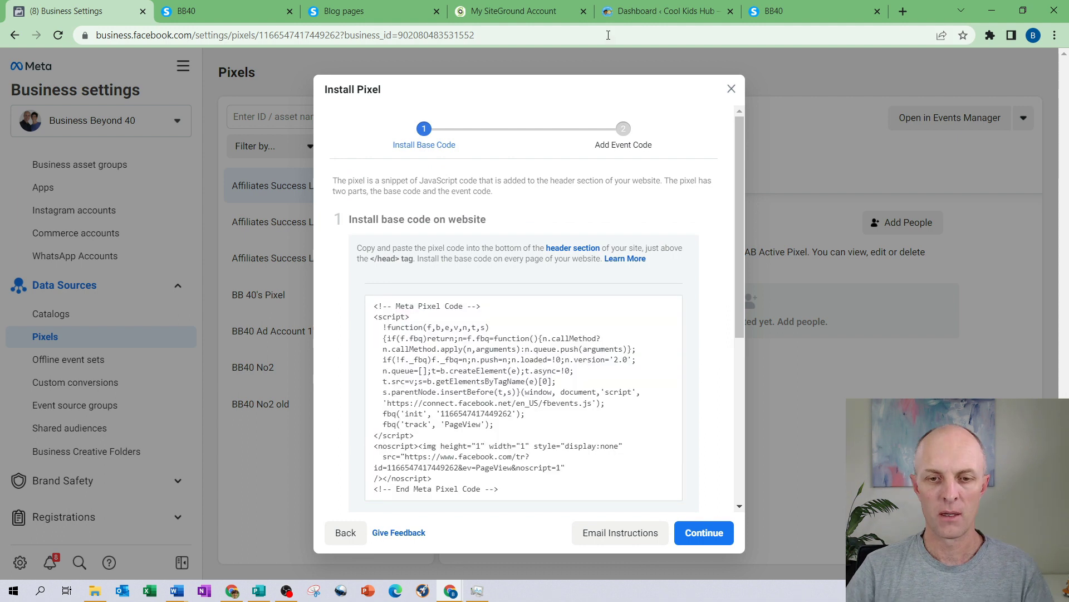
pyautogui.click(658, 11)
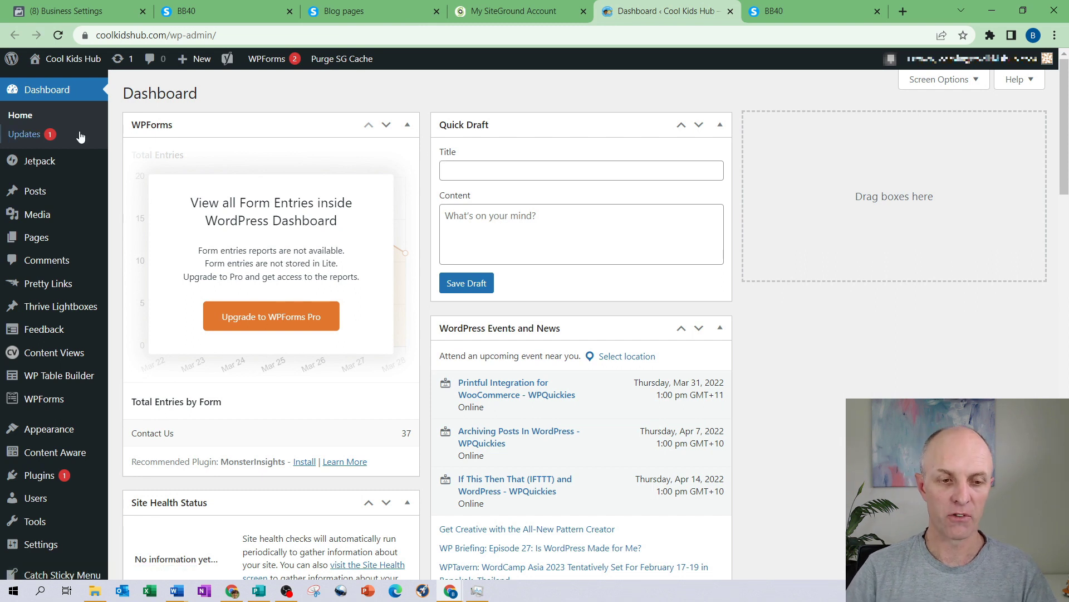
# Step: Search Add Plugins for 'insert header', confirming WPBeginner's Insert Headers and Footers is already active
pyautogui.moveTo(58, 207)
pyautogui.scroll(-3, 57, 206)
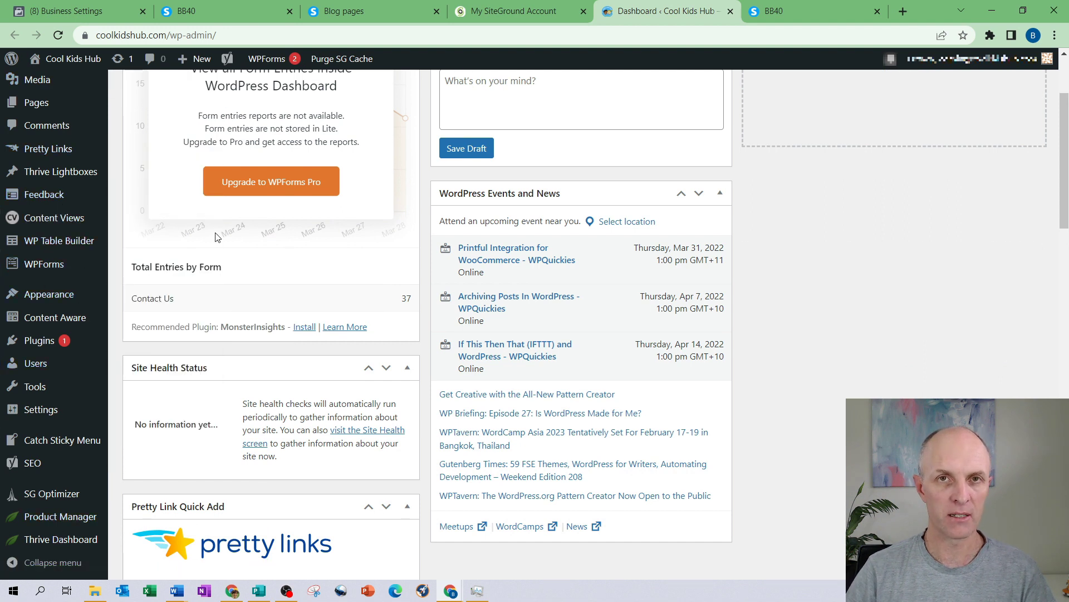
pyautogui.moveTo(104, 234)
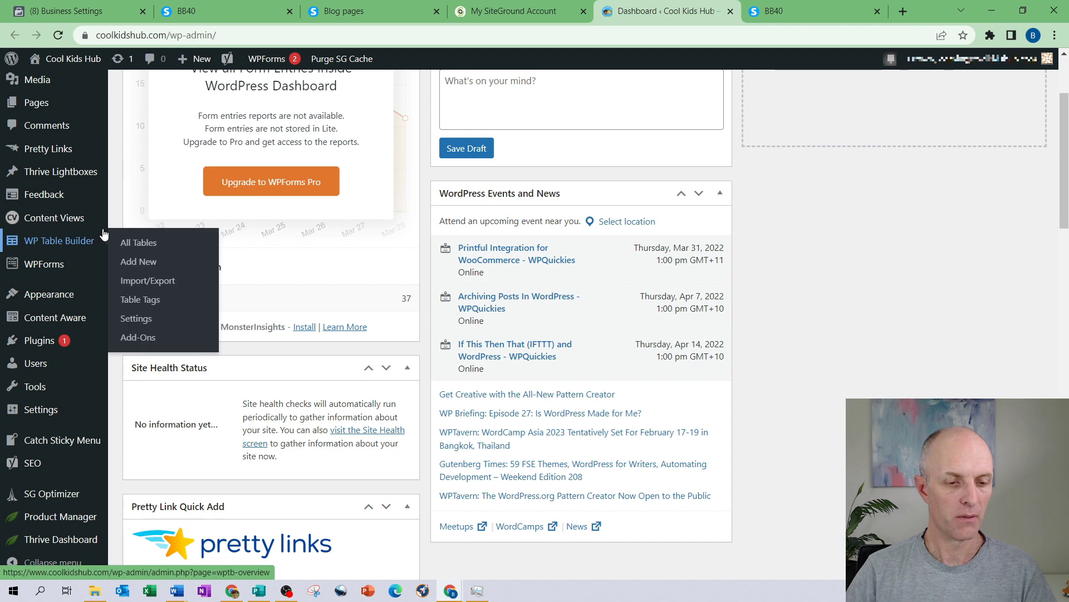
pyautogui.click(83, 349)
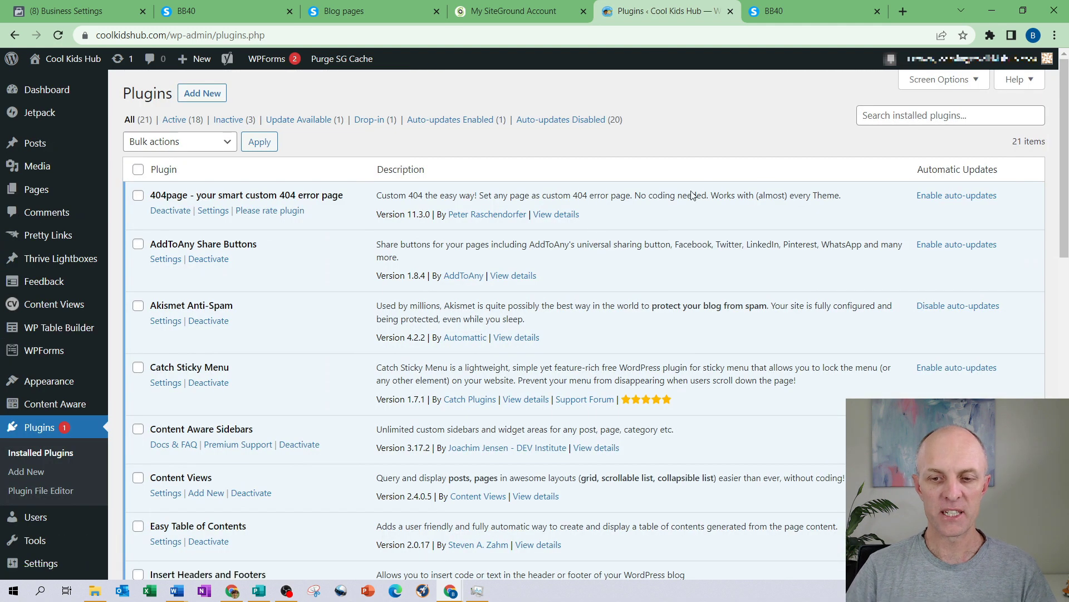
pyautogui.scroll(-5, 588, 229)
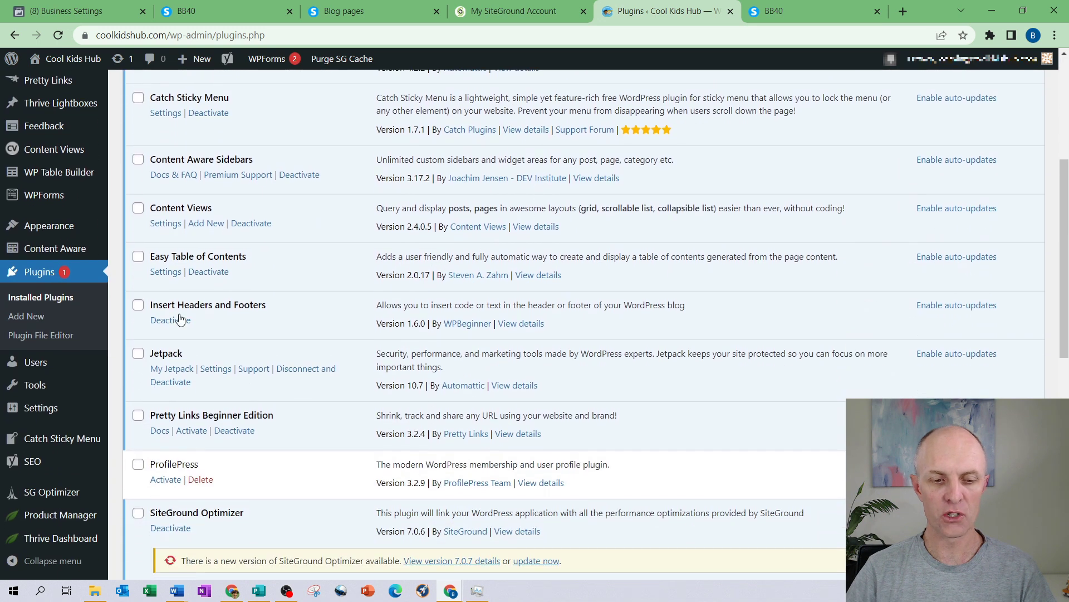
pyautogui.scroll(5, 576, 284)
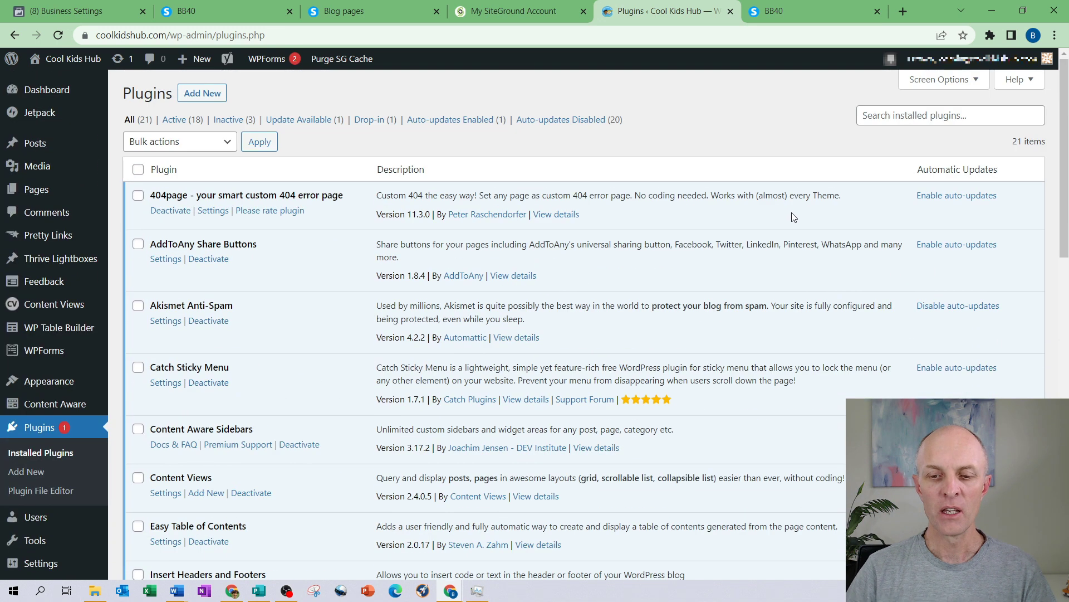
pyautogui.click(199, 95)
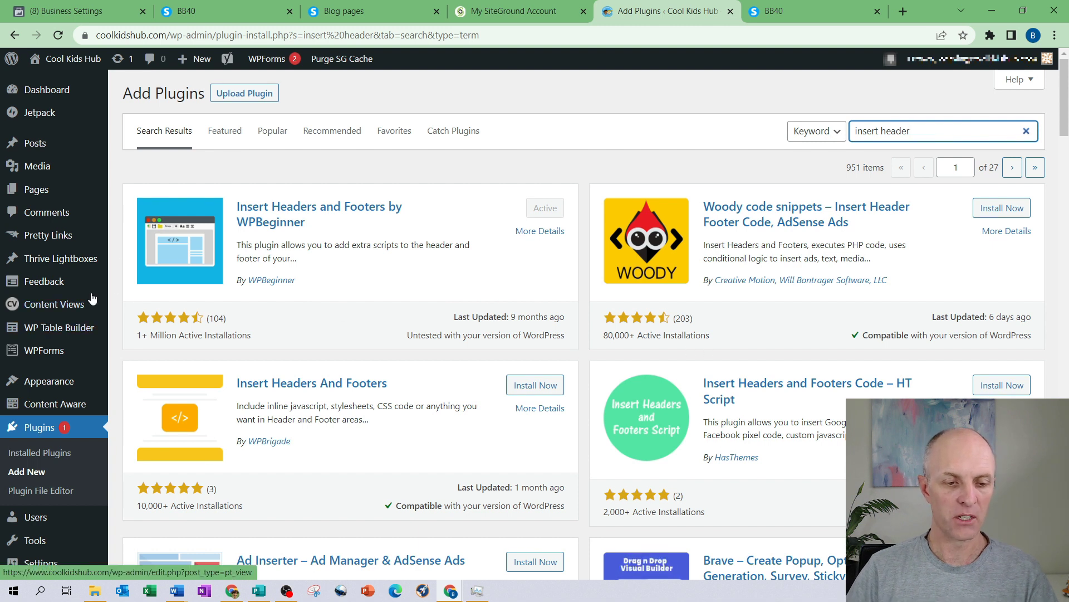
pyautogui.scroll(-3, 33, 303)
# Step: Append the Meta Pixel base code after line 27 in Insert Headers and Footers' Scripts in Header
pyautogui.moveTo(43, 426)
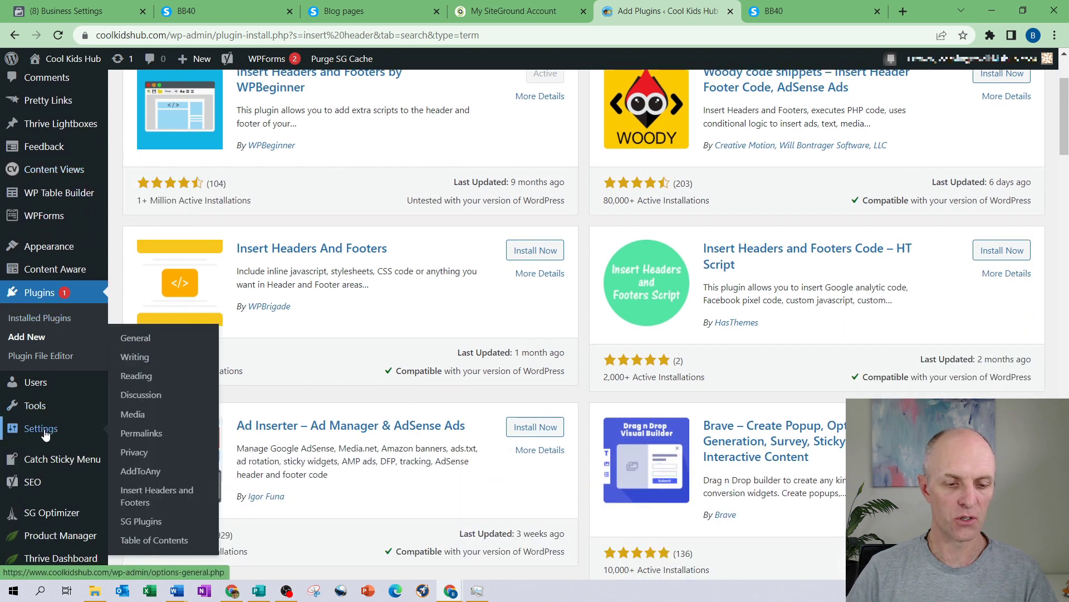
pyautogui.click(146, 496)
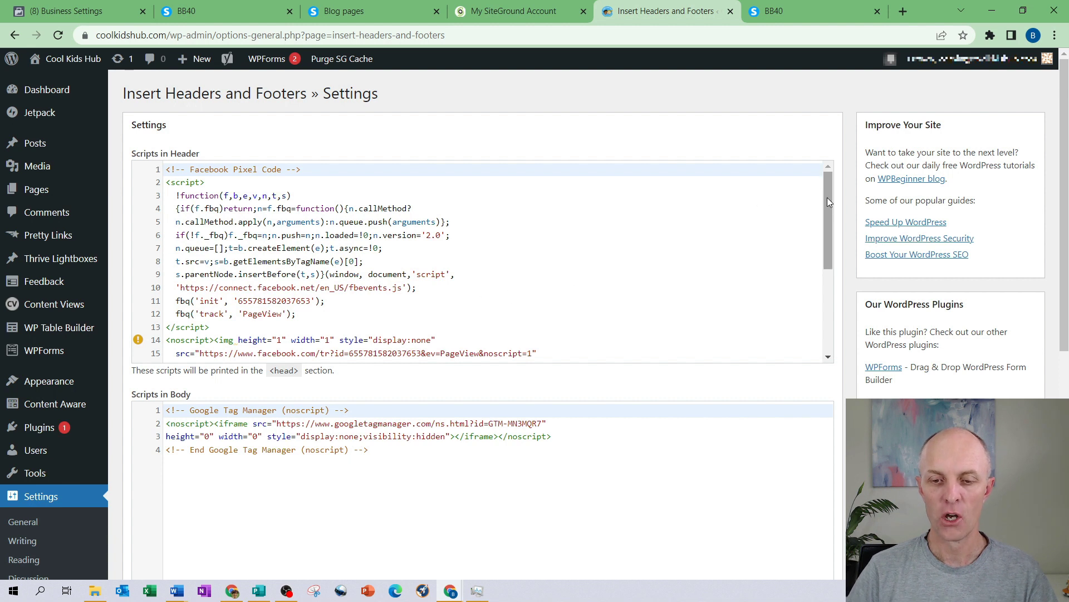
pyautogui.moveTo(827, 197); pyautogui.dragTo(826, 279)
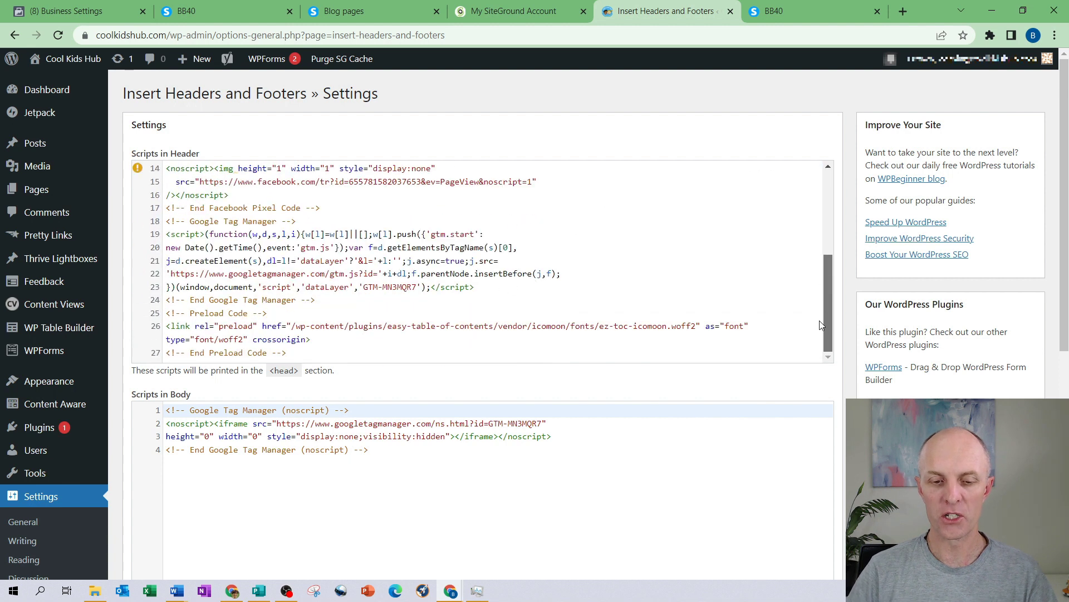
pyautogui.click(312, 354)
pyautogui.press('Return')
pyautogui.press('Return')
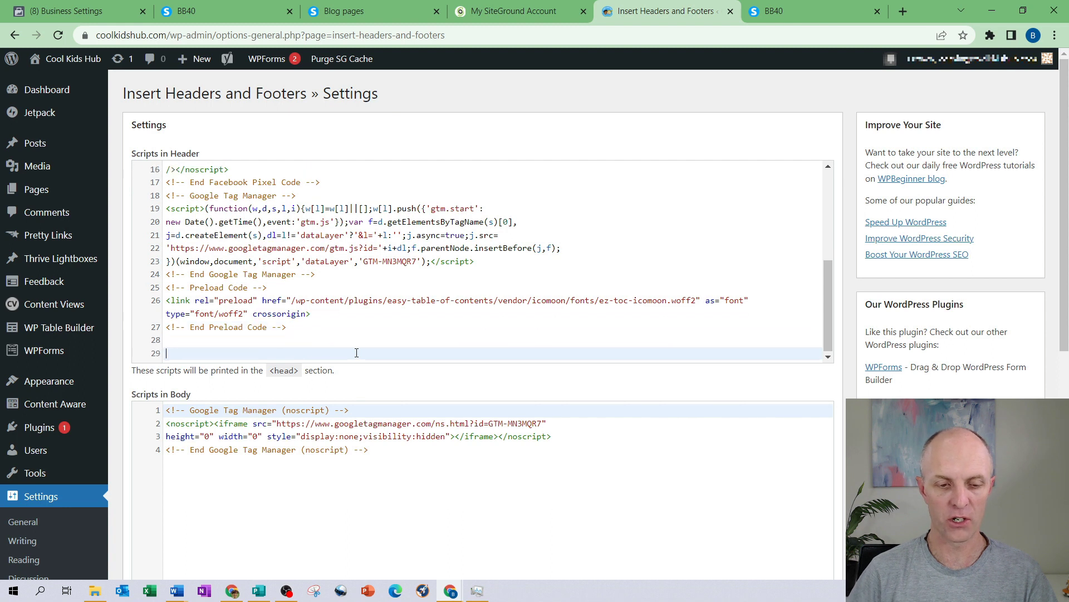
pyautogui.hotkey('ctrl', 'v')
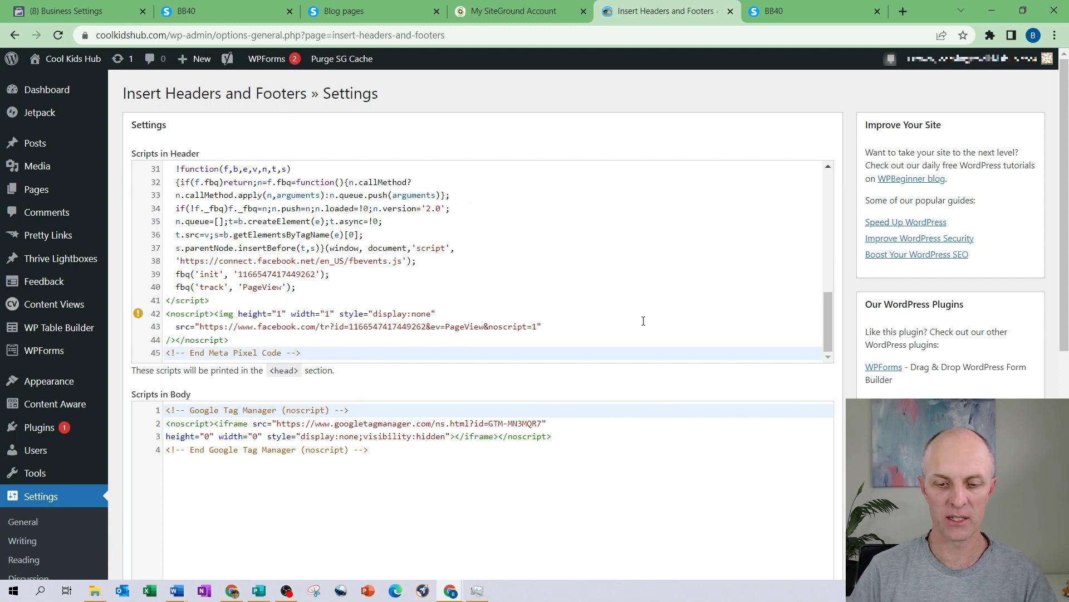
pyautogui.scroll(-6, 851, 389)
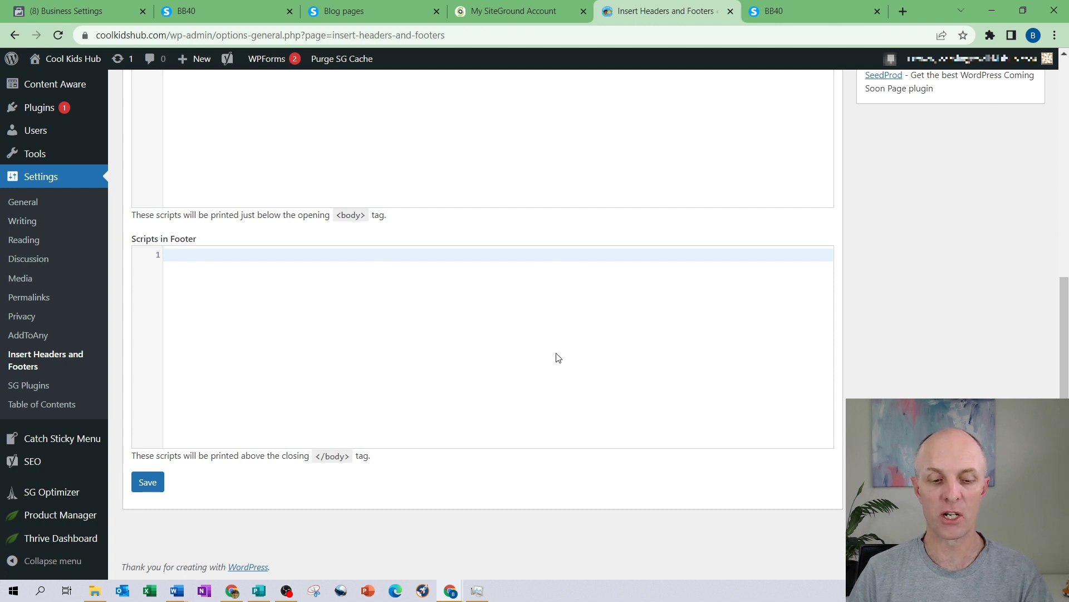
pyautogui.scroll(5, 900, 281)
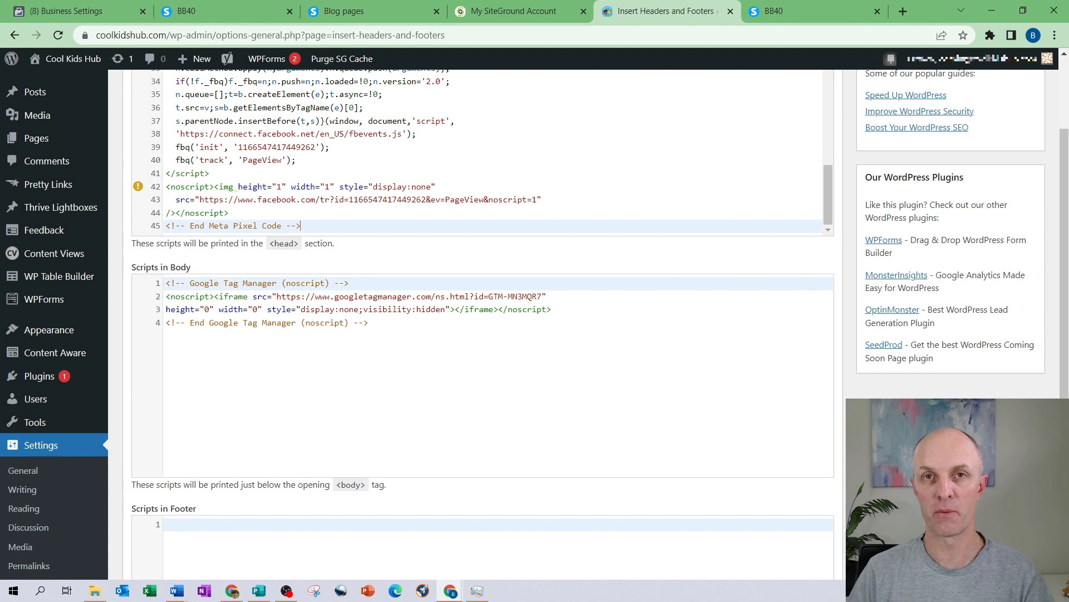
# Step: Confirm the base code test shows Active and continue to the Set Up Events step
pyautogui.click(67, 11)
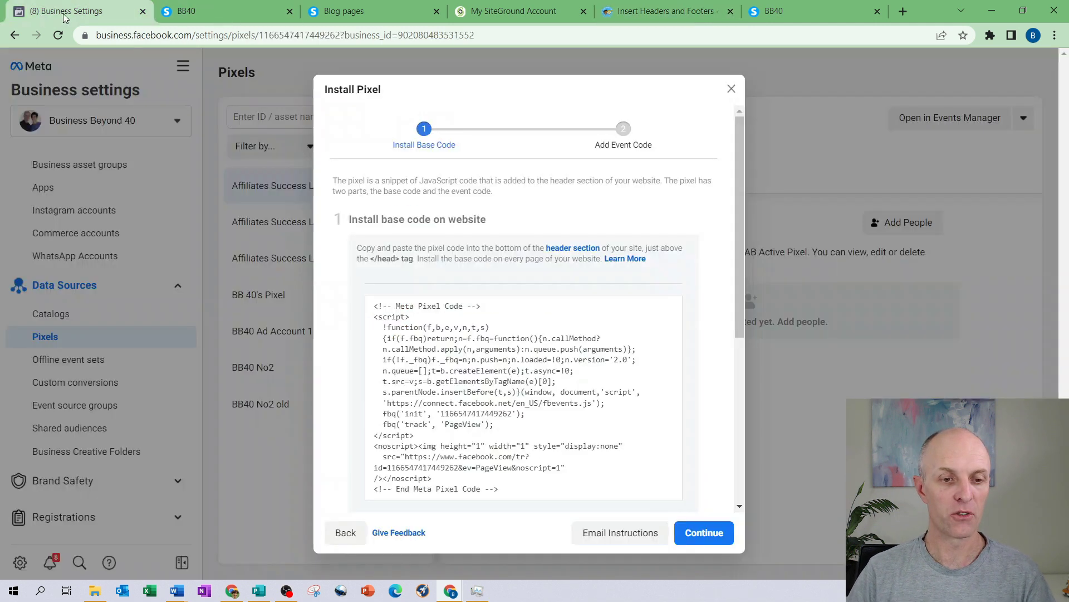
pyautogui.moveTo(739, 191); pyautogui.dragTo(303, 444)
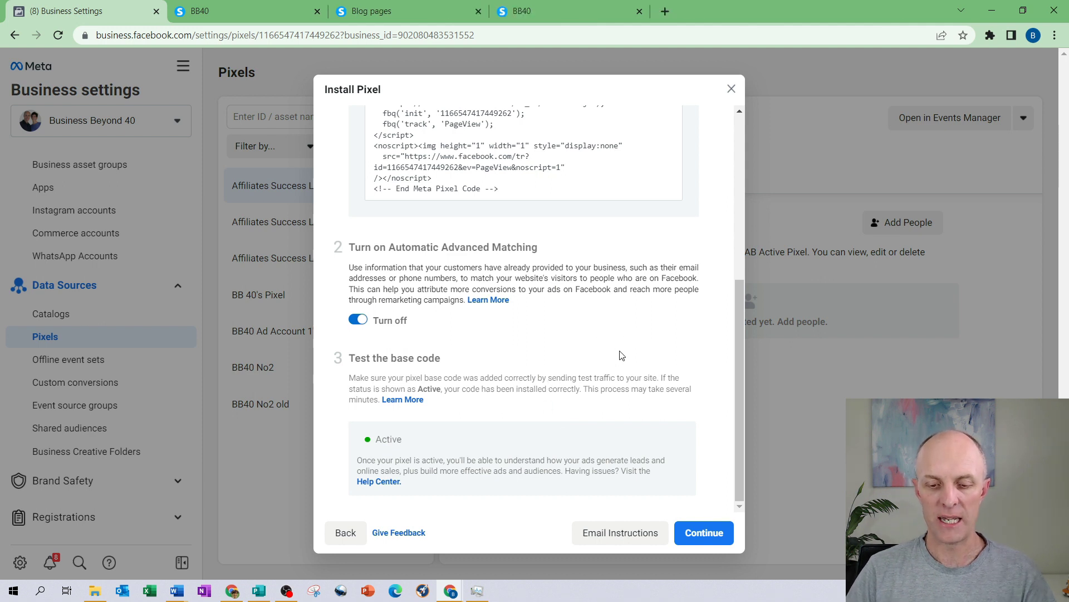
pyautogui.click(705, 534)
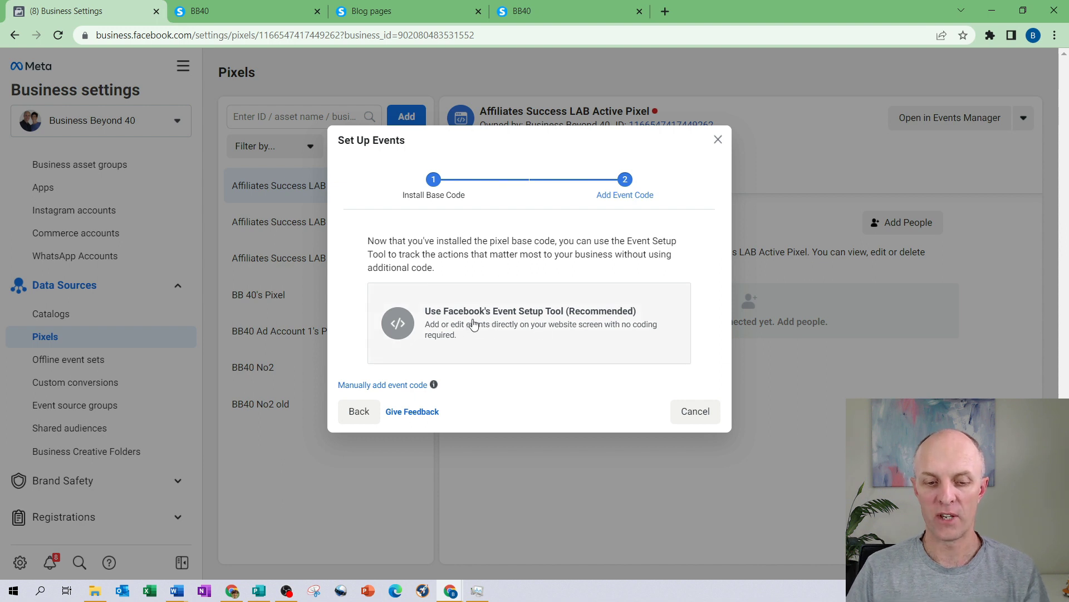
# Step: Launch the Event Setup Tool on affiliatessuccesslab.com by pasting the site URL
pyautogui.click(543, 327)
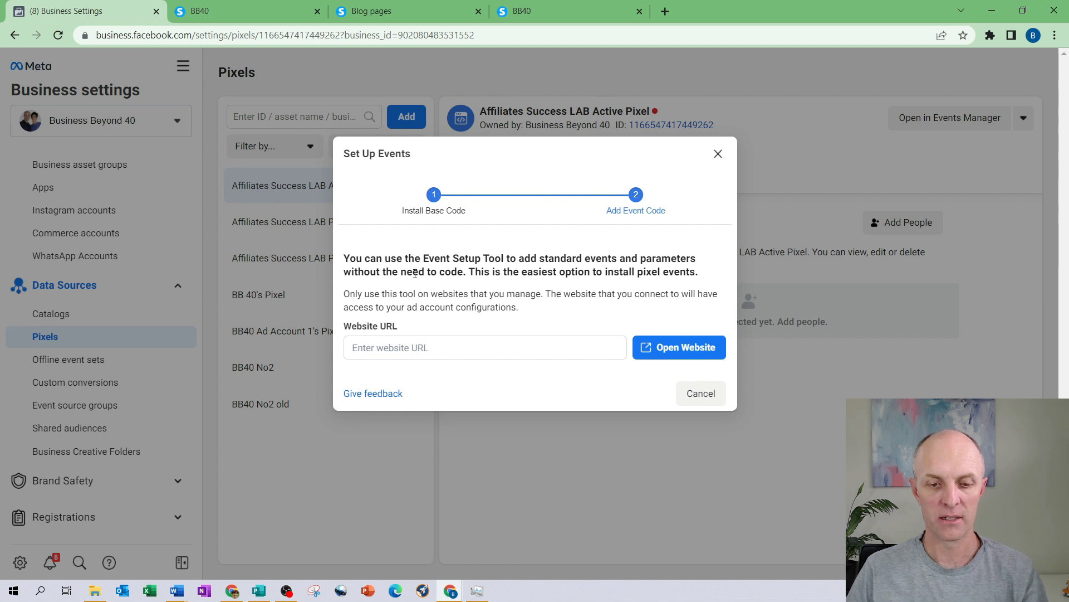
pyautogui.click(447, 349)
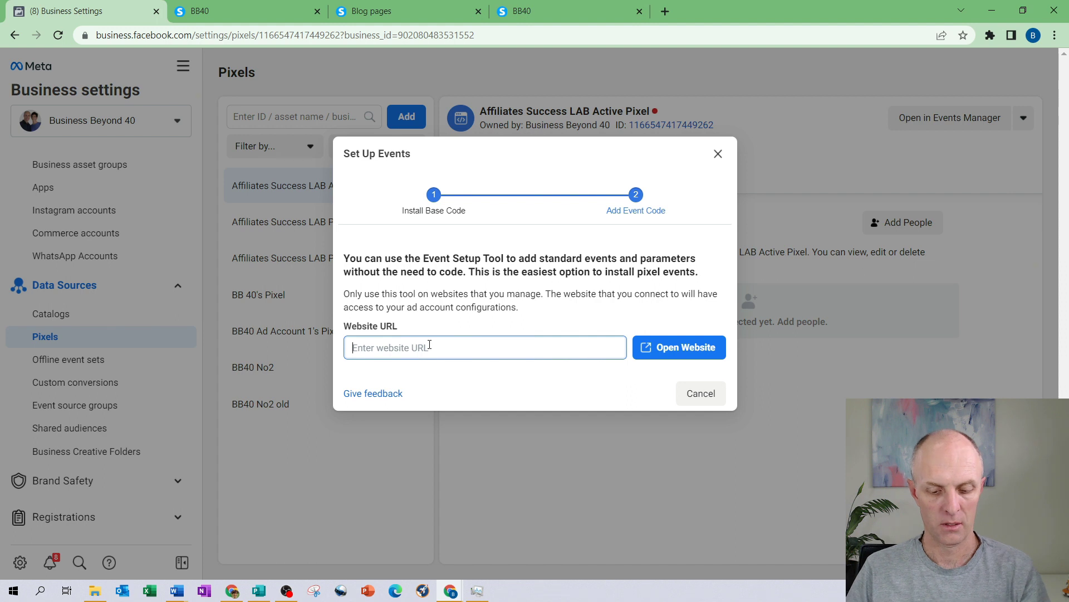
pyautogui.write('www.affiliatessuccesslab.com')
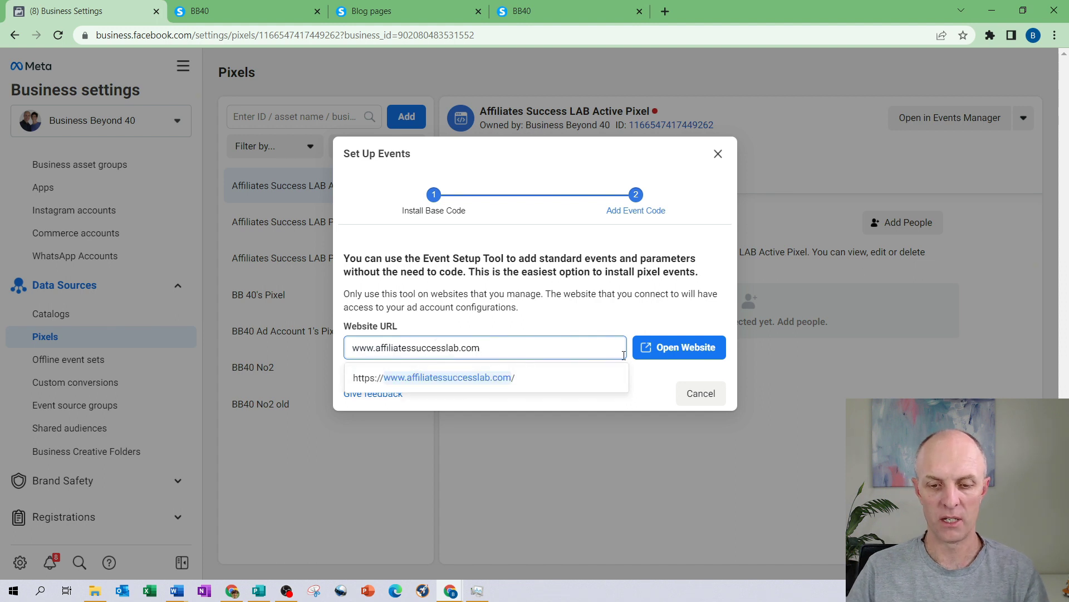
pyautogui.click(676, 350)
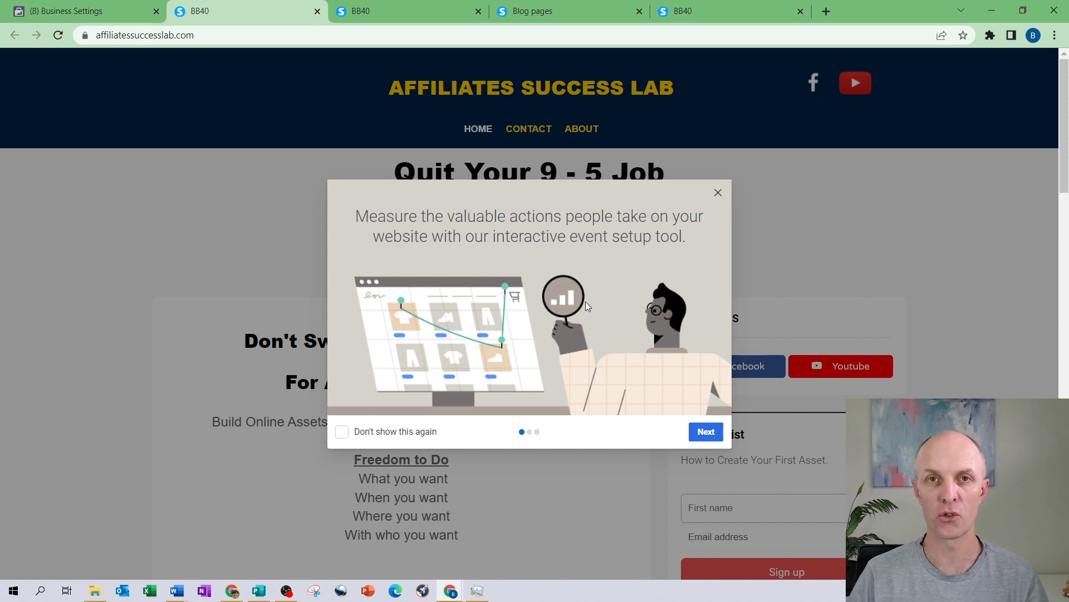
# Step: Close the affiliatessuccesslab.com tab to return to the Active Pixel's Business Settings page
pyautogui.hotkey('ctrl', 'w')
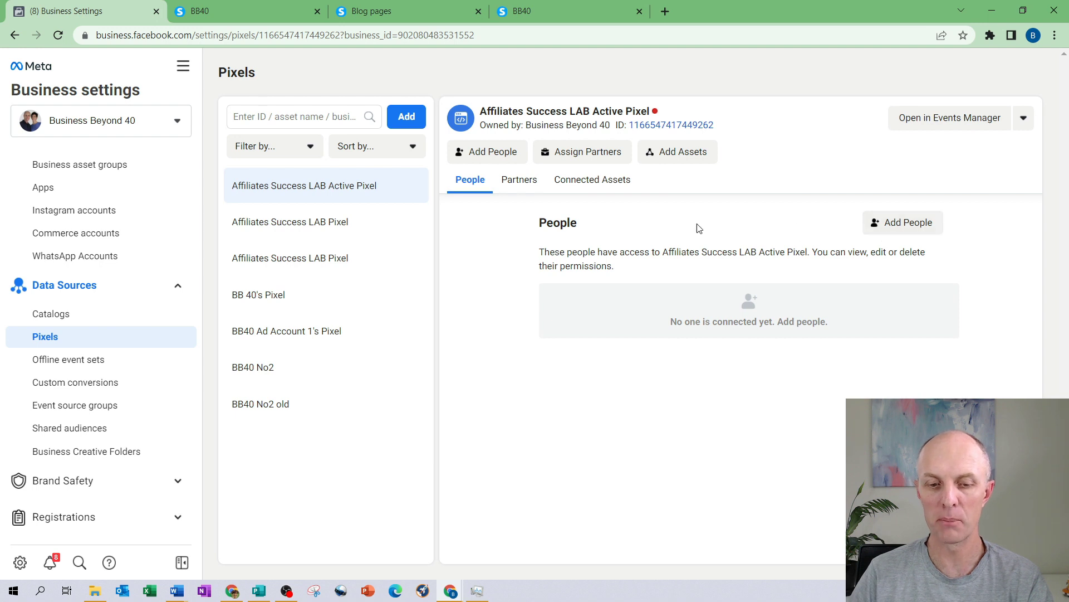
# Step: Assign both people to the Affiliates Success LAB Active Pixel with Manage Pixel permission
pyautogui.click(898, 225)
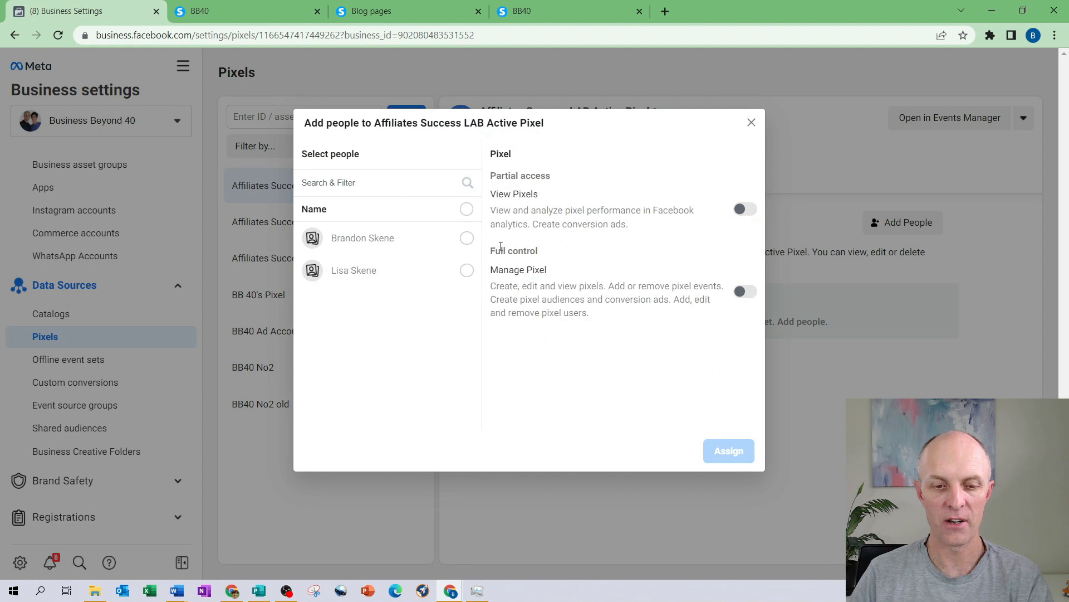
pyautogui.click(466, 238)
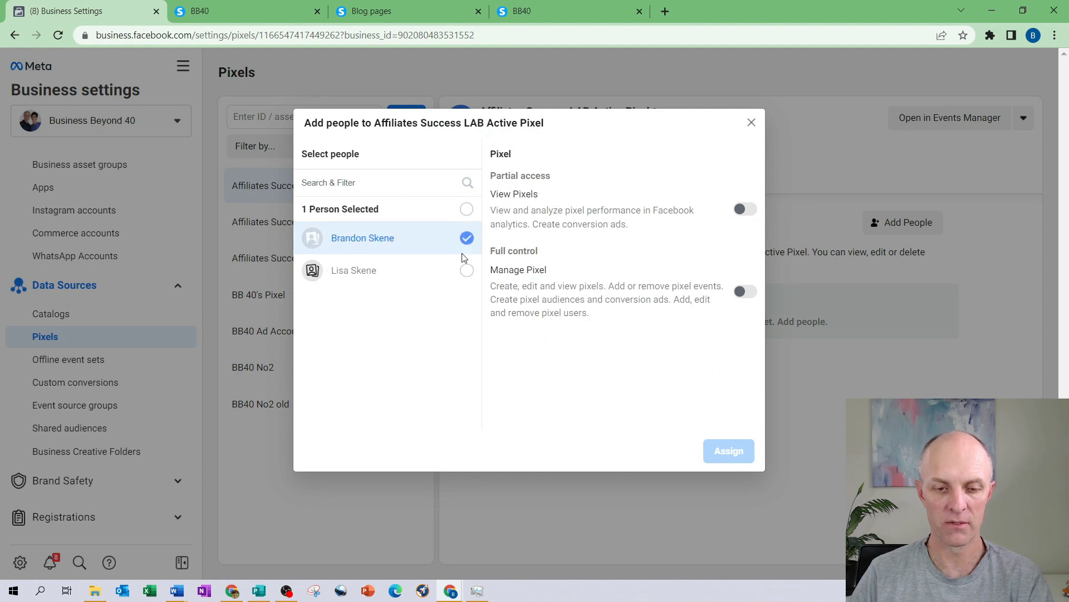
pyautogui.click(466, 270)
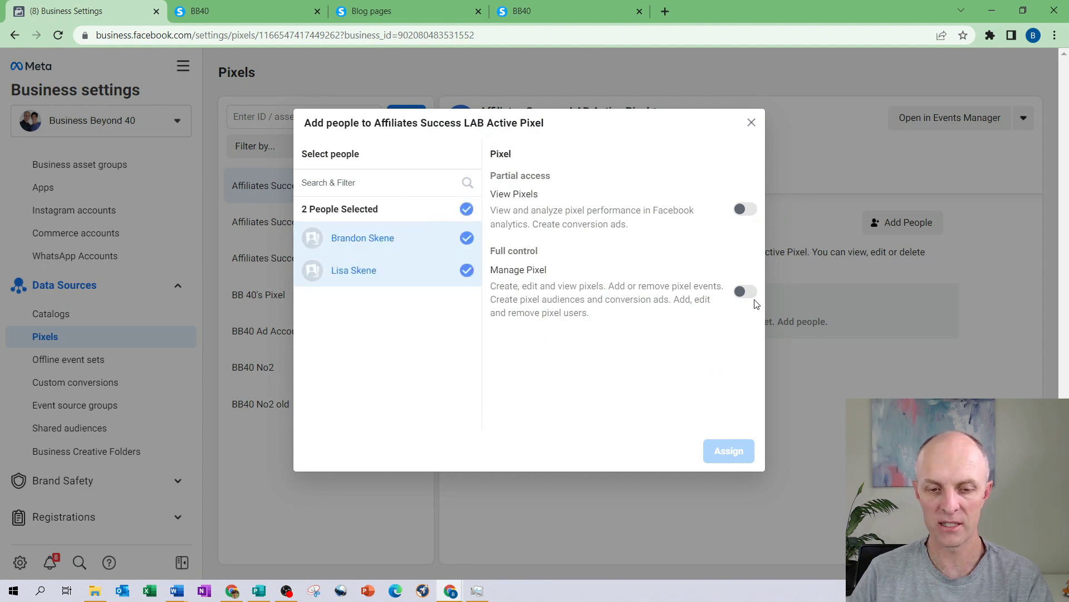
pyautogui.click(744, 291)
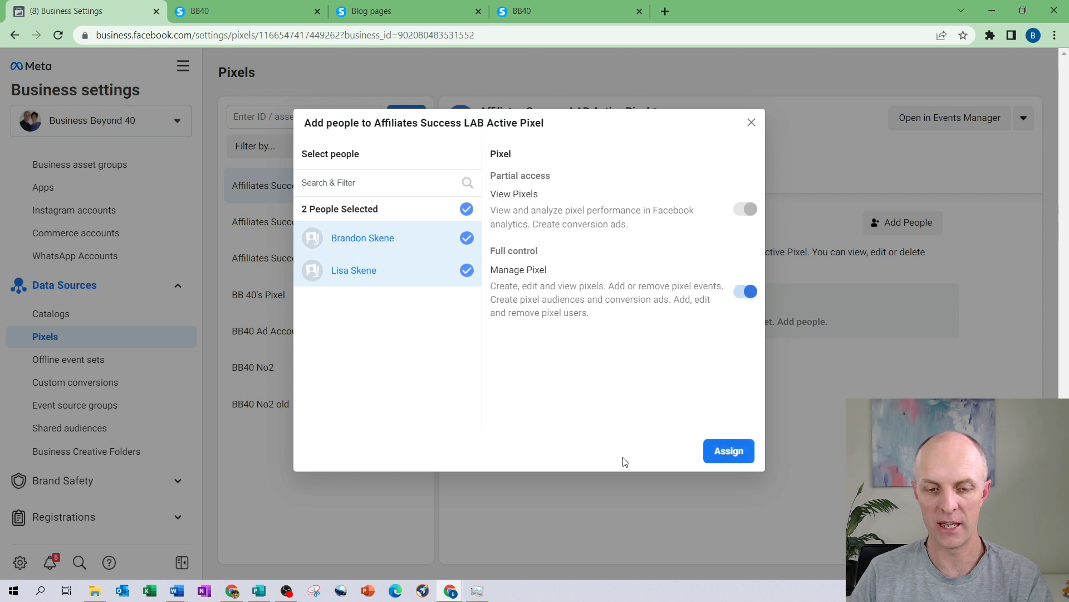
pyautogui.click(735, 454)
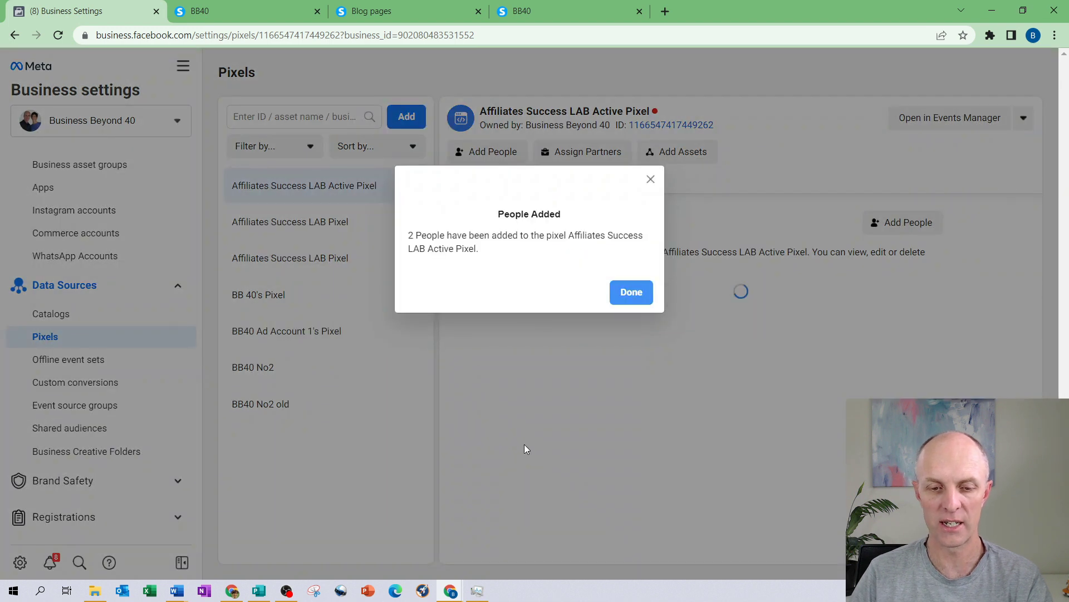
pyautogui.click(629, 300)
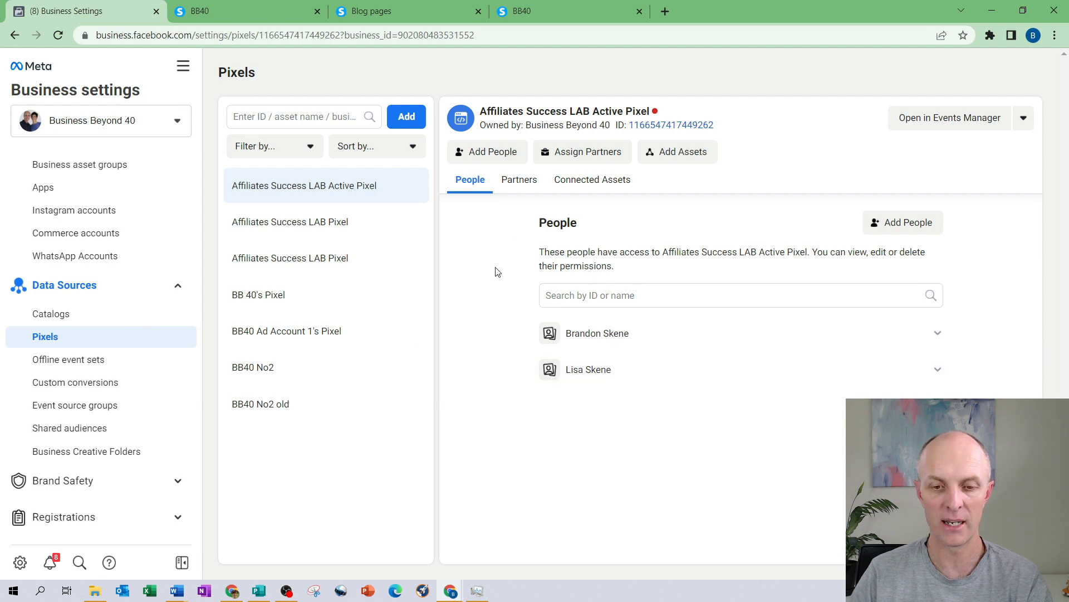
# Step: Connect BB40 Ad Accounts 1, 2 and 3 to the pixel and view its Connected Assets
pyautogui.click(679, 156)
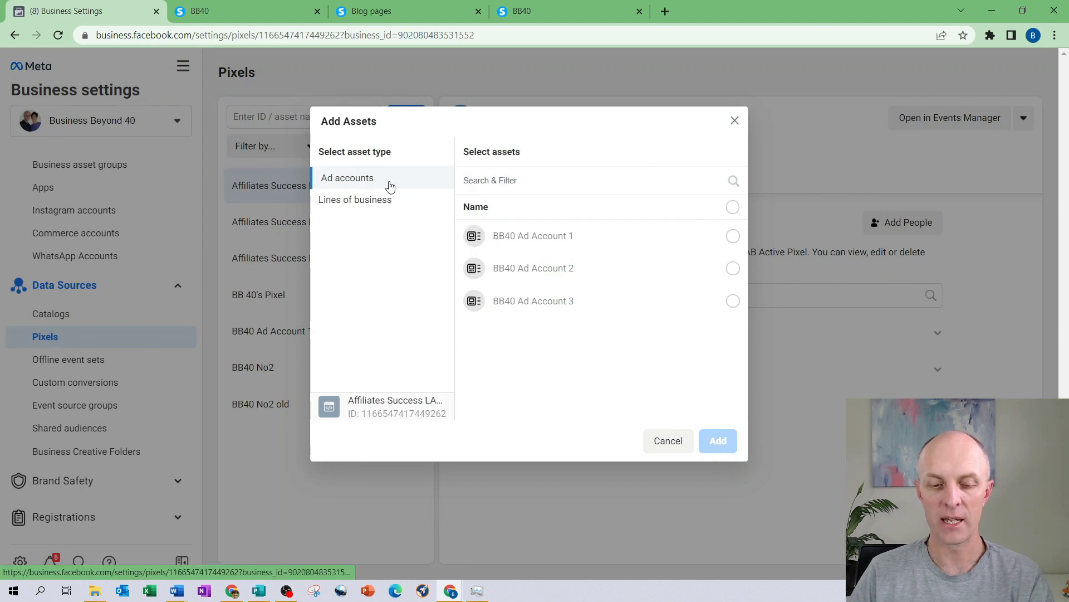
pyautogui.click(732, 236)
pyautogui.click(732, 268)
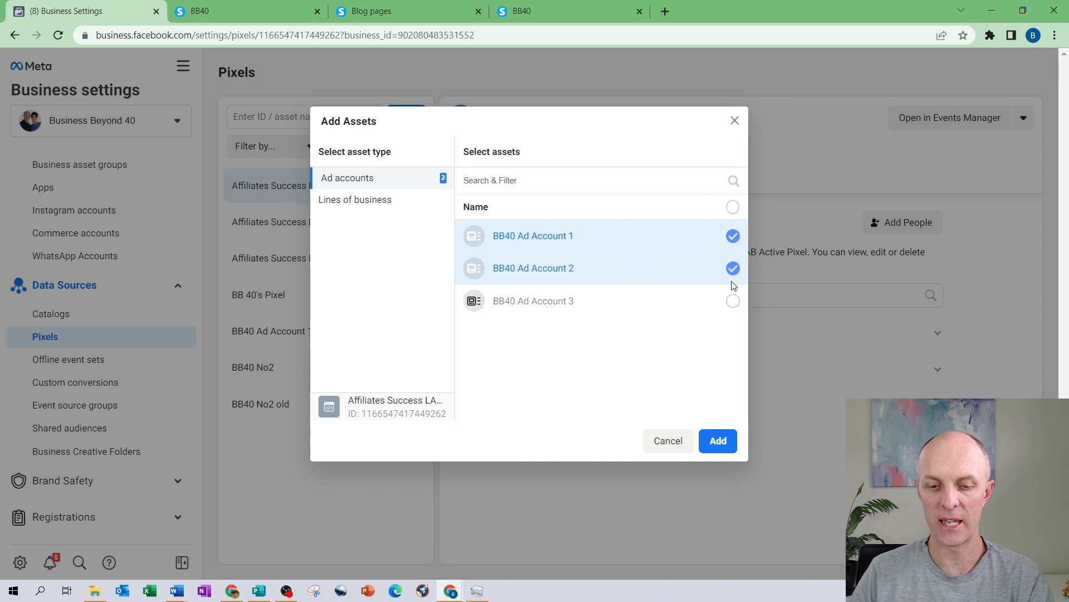
pyautogui.click(733, 301)
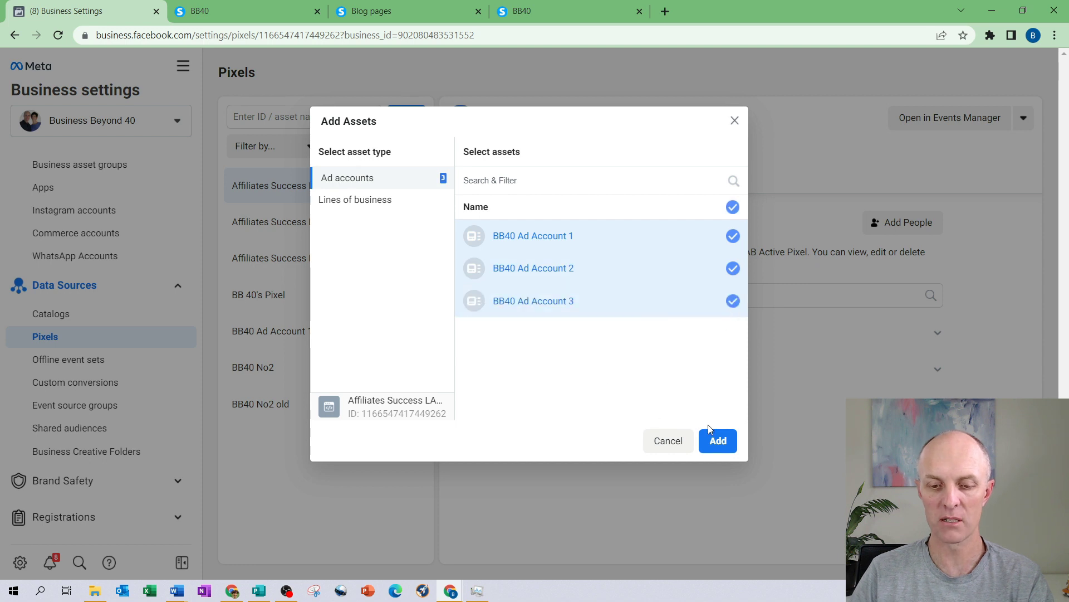
pyautogui.click(720, 445)
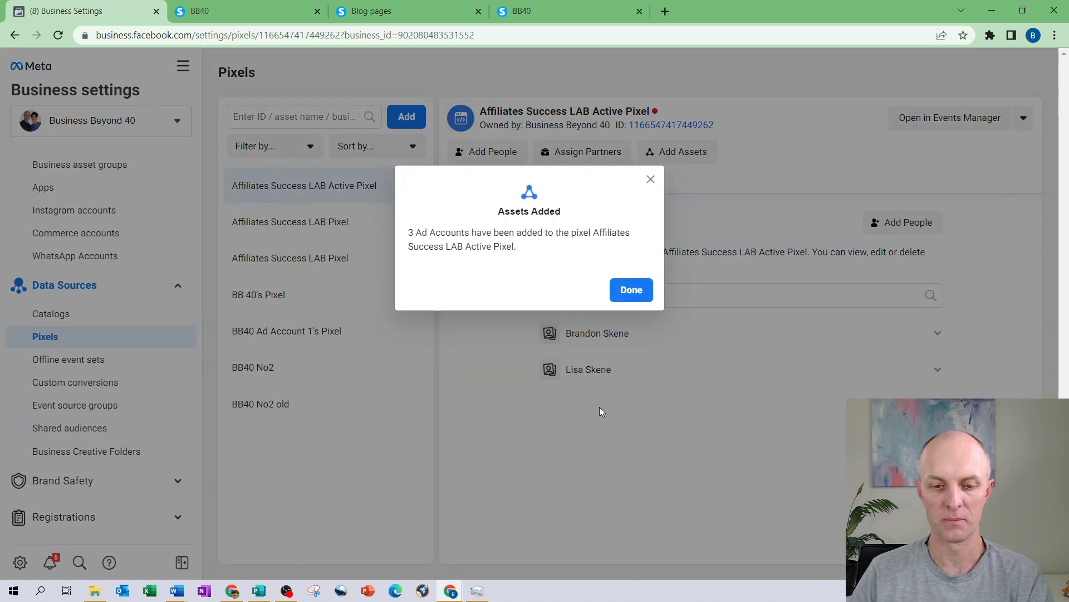
pyautogui.click(632, 291)
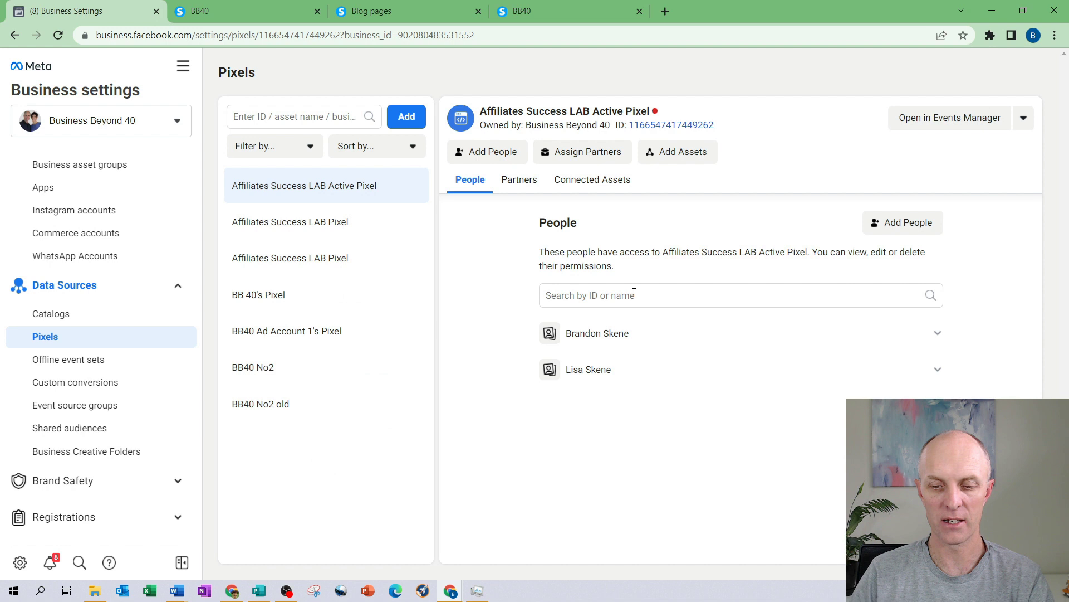
pyautogui.click(589, 181)
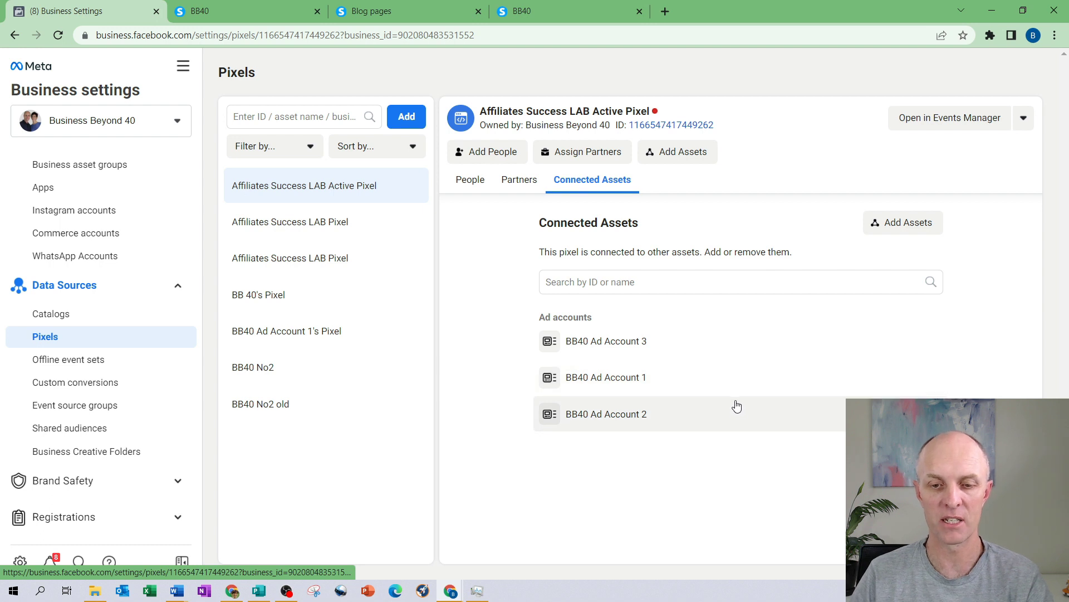
pyautogui.click(585, 156)
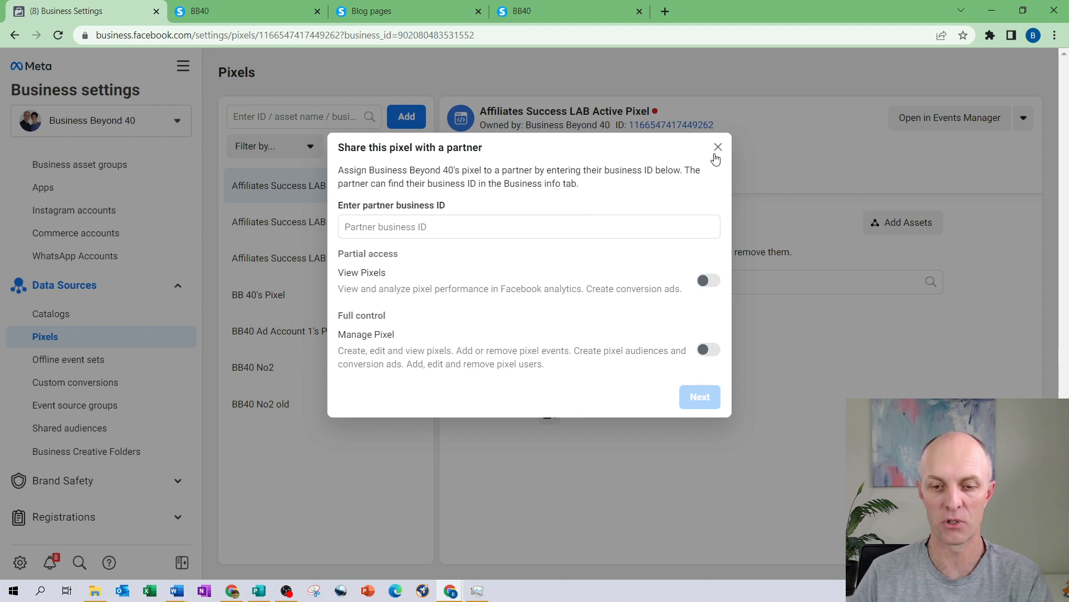
pyautogui.click(718, 147)
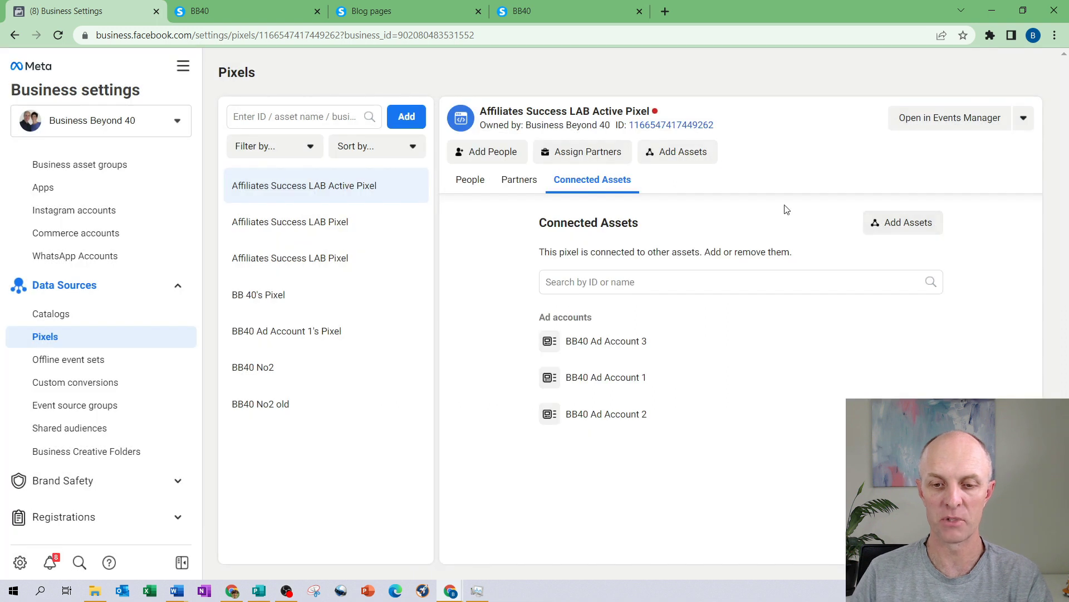